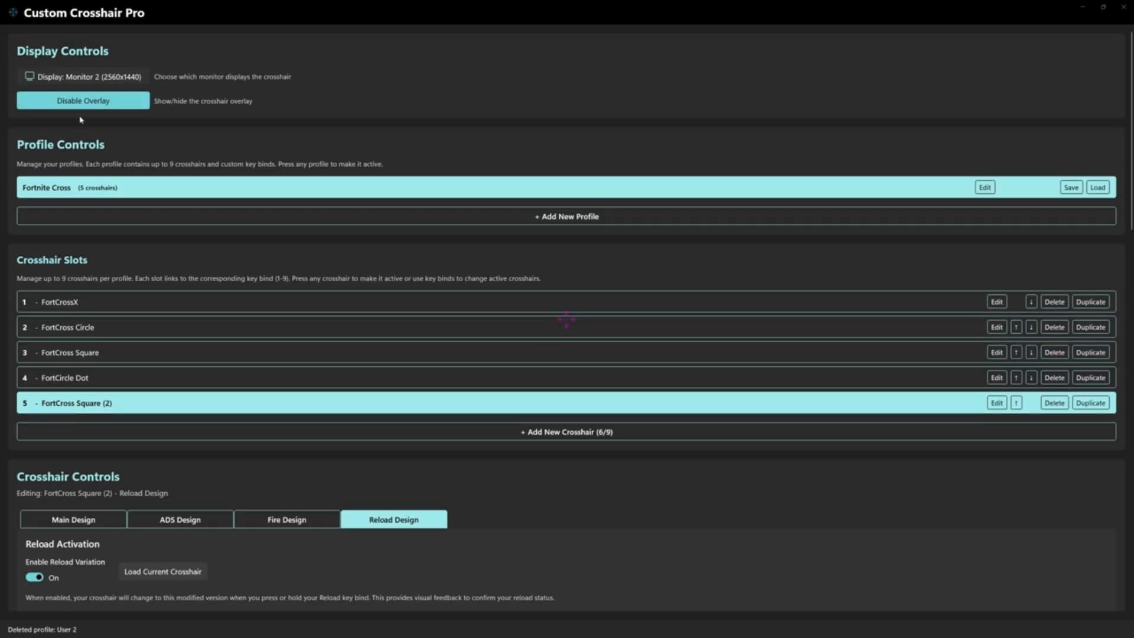
Toggle the crosshair overlay off and on several times, leaving it enabled.
left_click(81, 104)
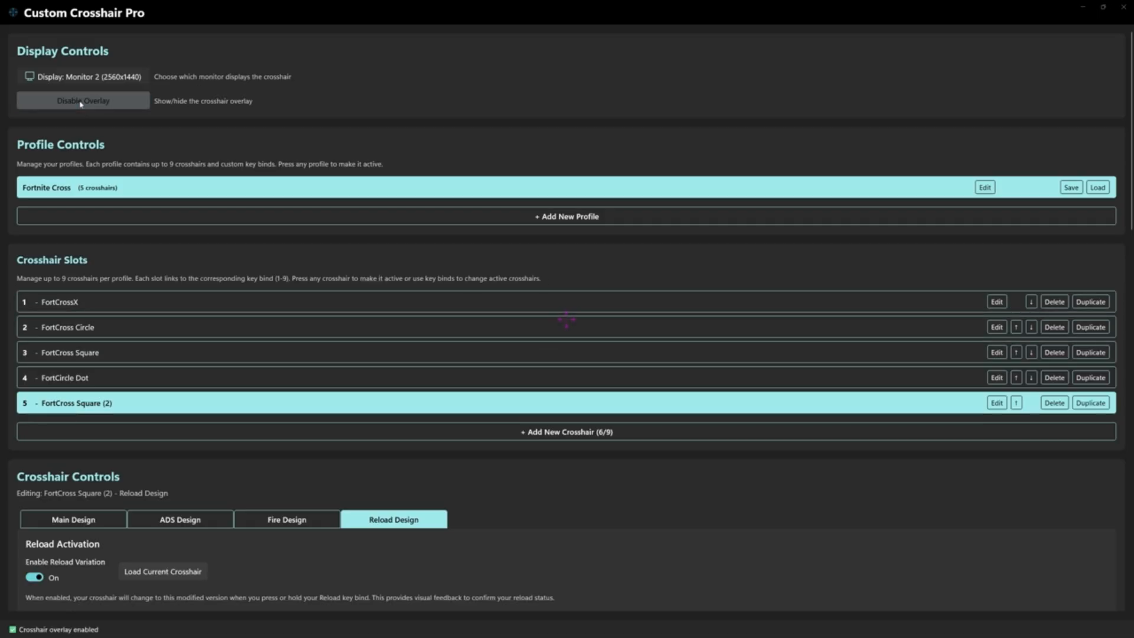
left_click(81, 104)
left_click(81, 104)
left_click(80, 104)
left_click(81, 104)
left_click(81, 104)
left_click(81, 104)
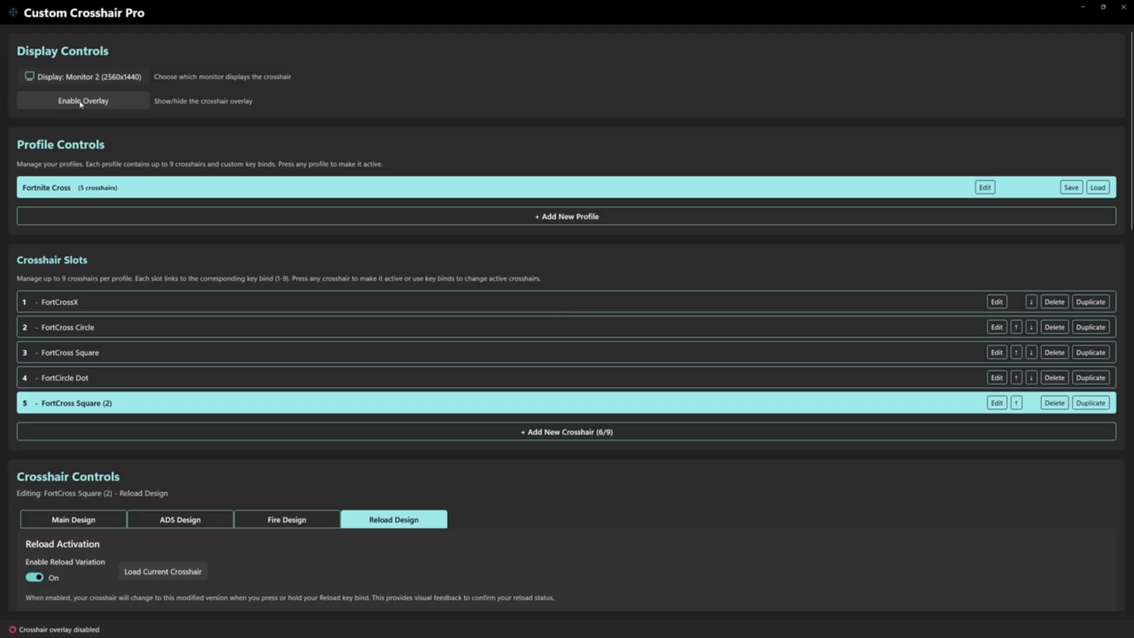
left_click(81, 104)
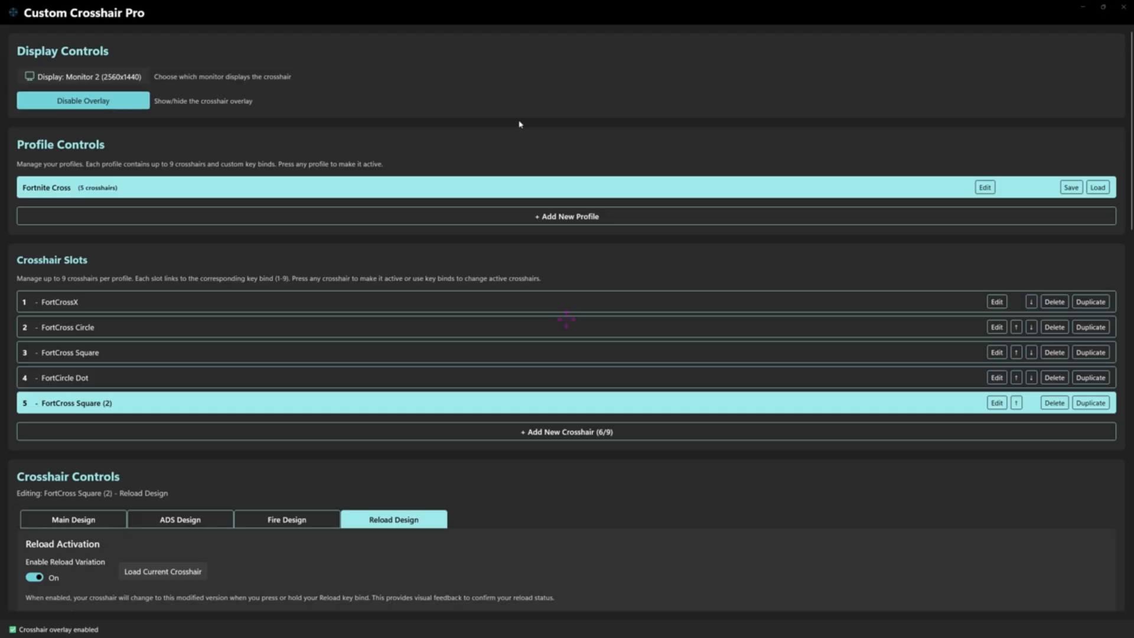
Set the crosshair's display to Monitor 1.
left_click(104, 78)
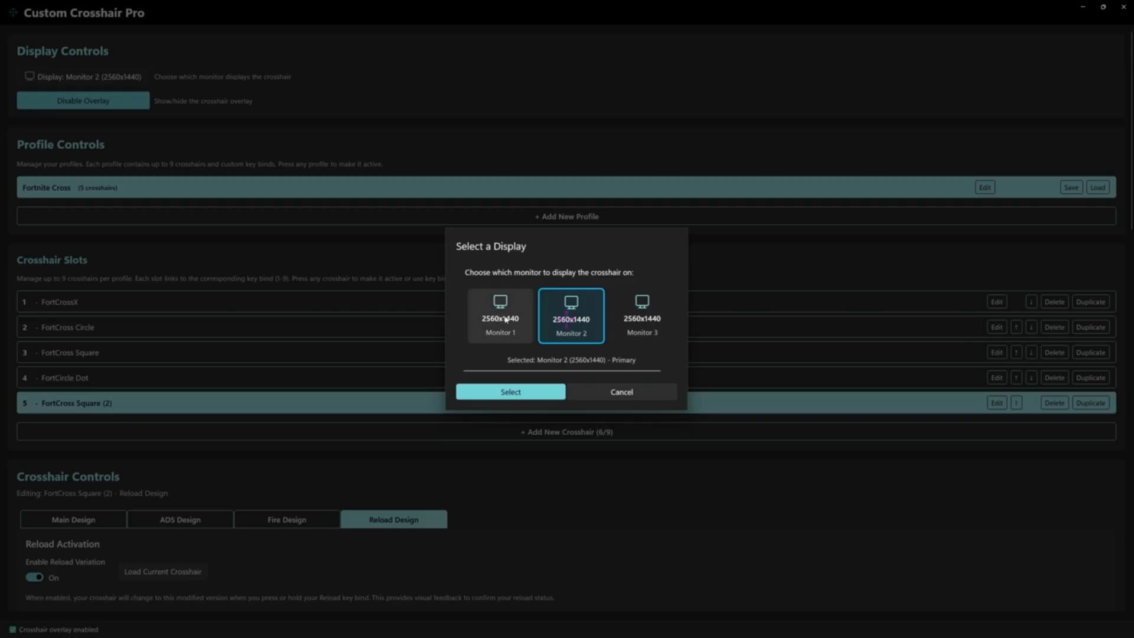
left_click(499, 320)
left_click(547, 391)
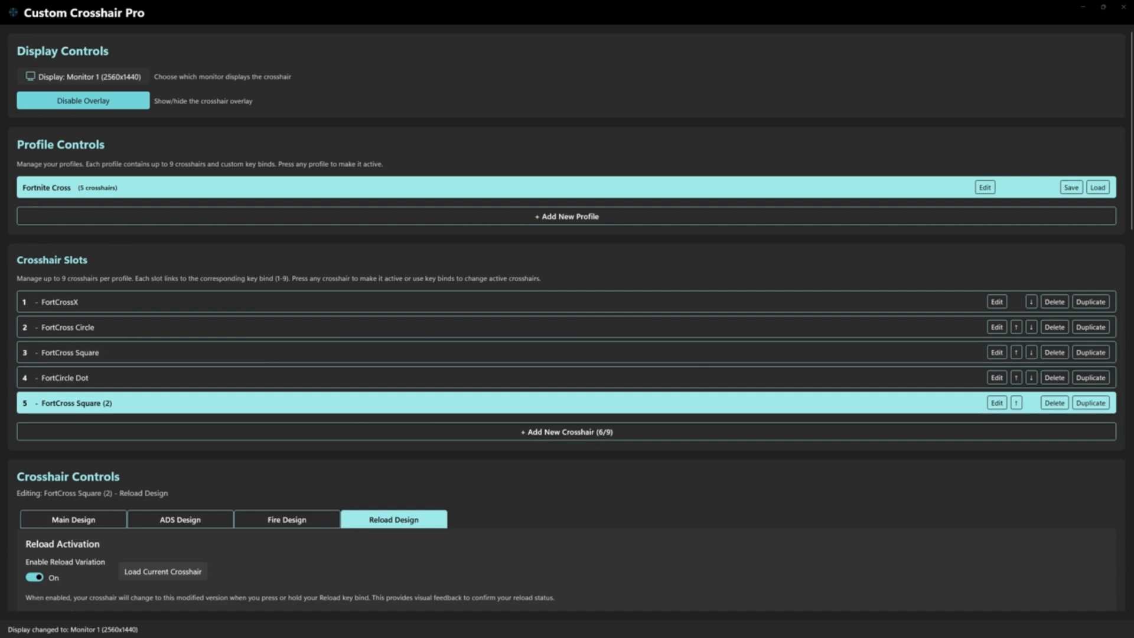
Return the crosshair's display to Monitor 2.
left_click(83, 77)
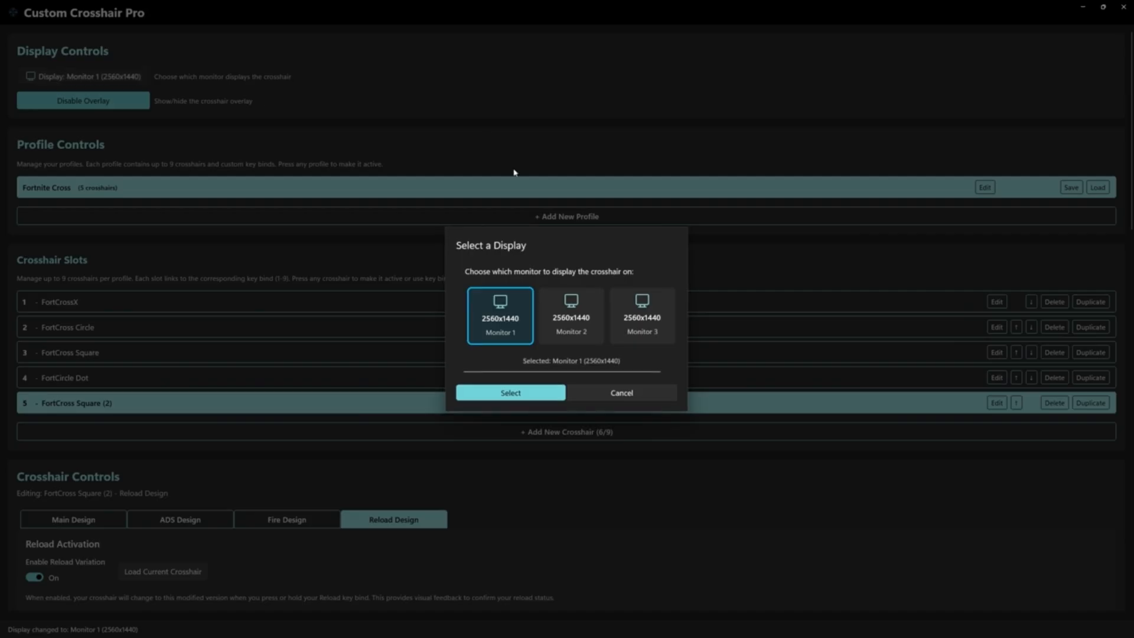
left_click(570, 313)
left_click(529, 392)
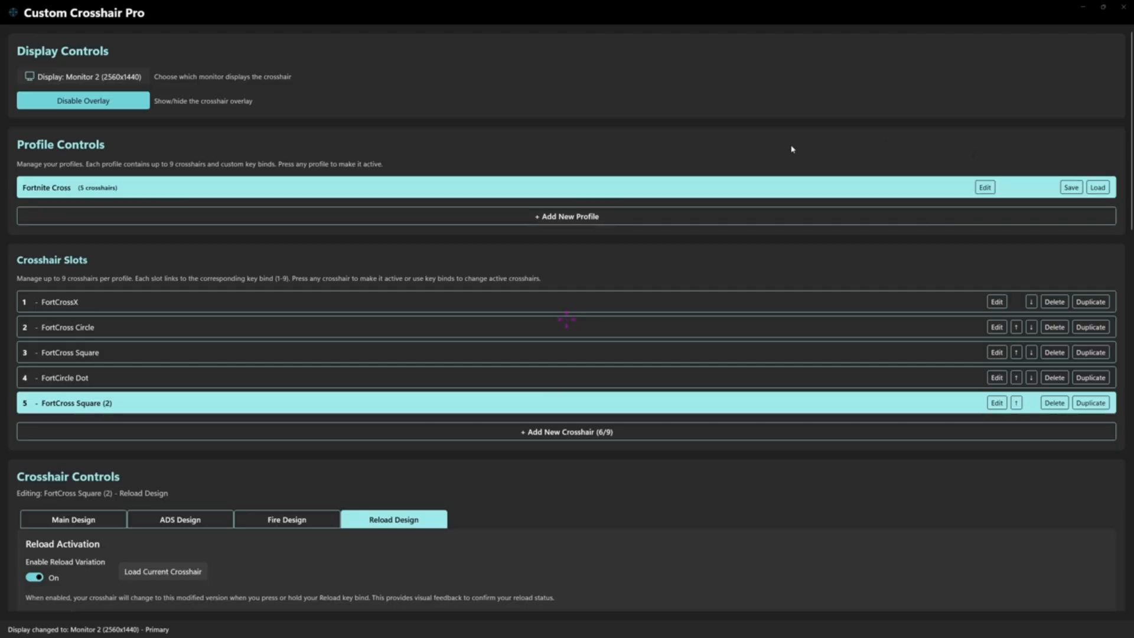
Start saving the Fortnite Cross profile to a file and cancel without saving.
left_click(1069, 187)
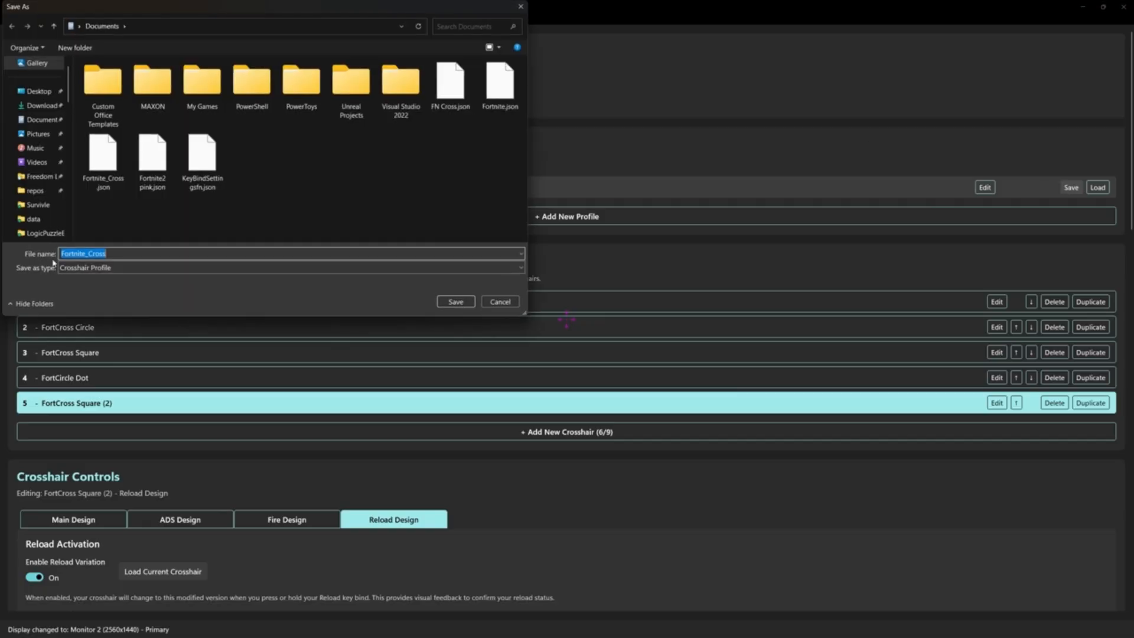
left_click(500, 302)
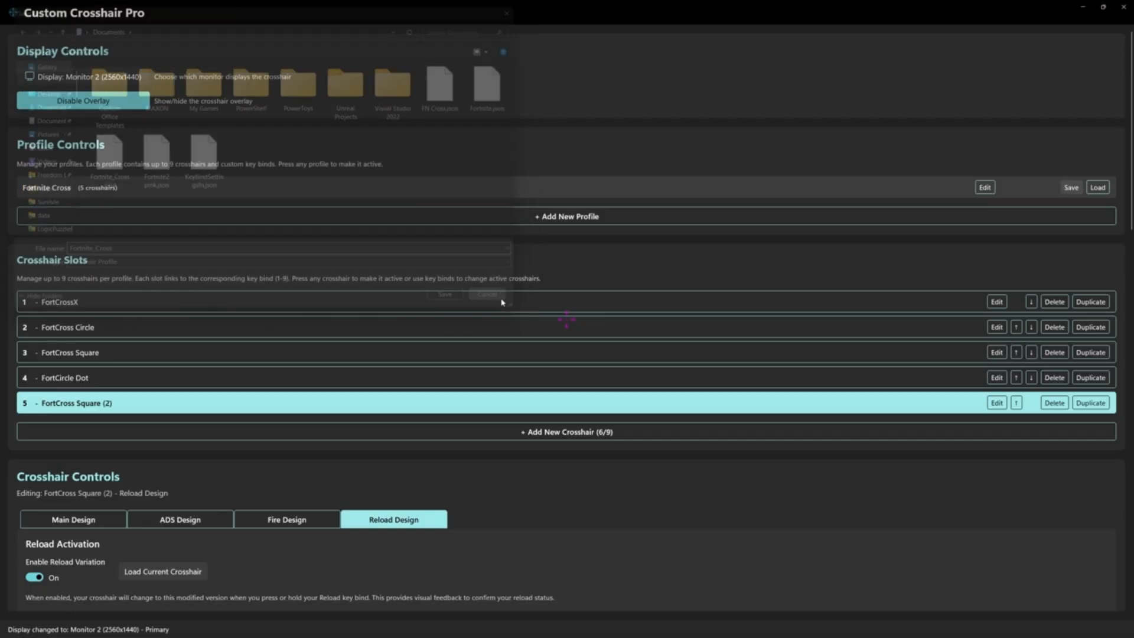
Add a new profile and load the saved Fortnite Cross profile file into it.
left_click(802, 214)
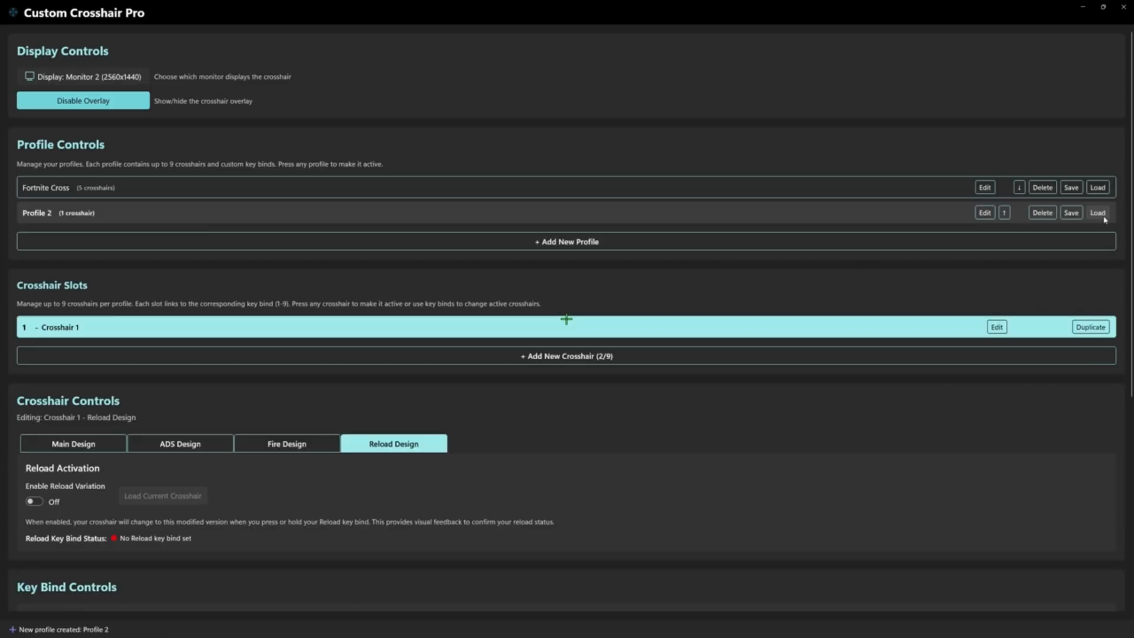
left_click(1098, 213)
double_click(104, 160)
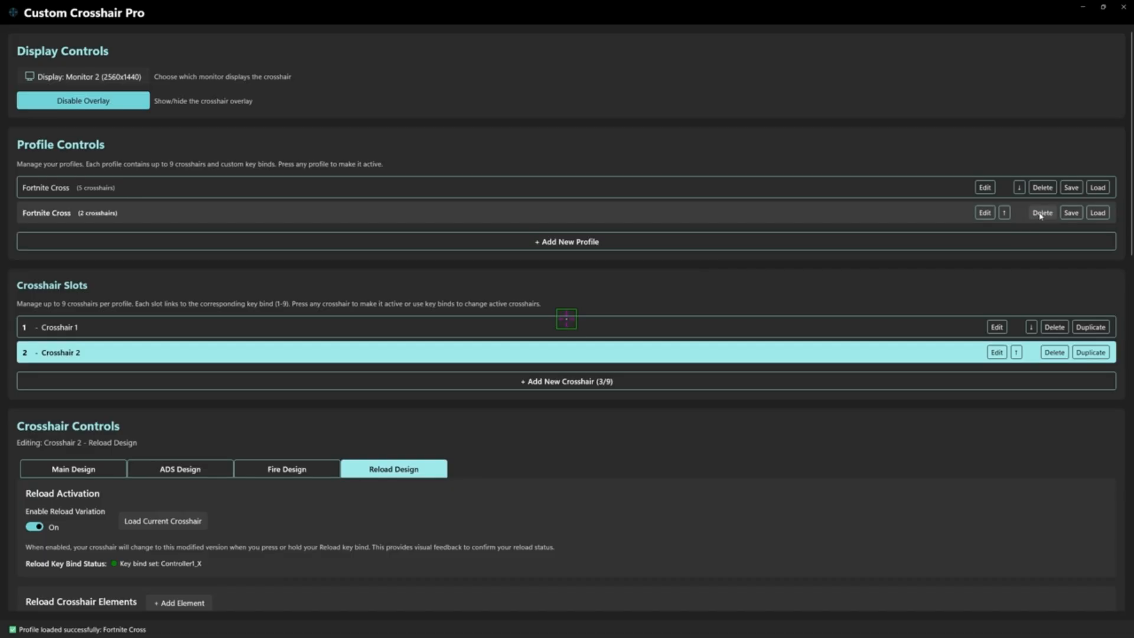
Delete the newly loaded second Fortnite Cross profile.
left_click(1042, 213)
left_click(520, 355)
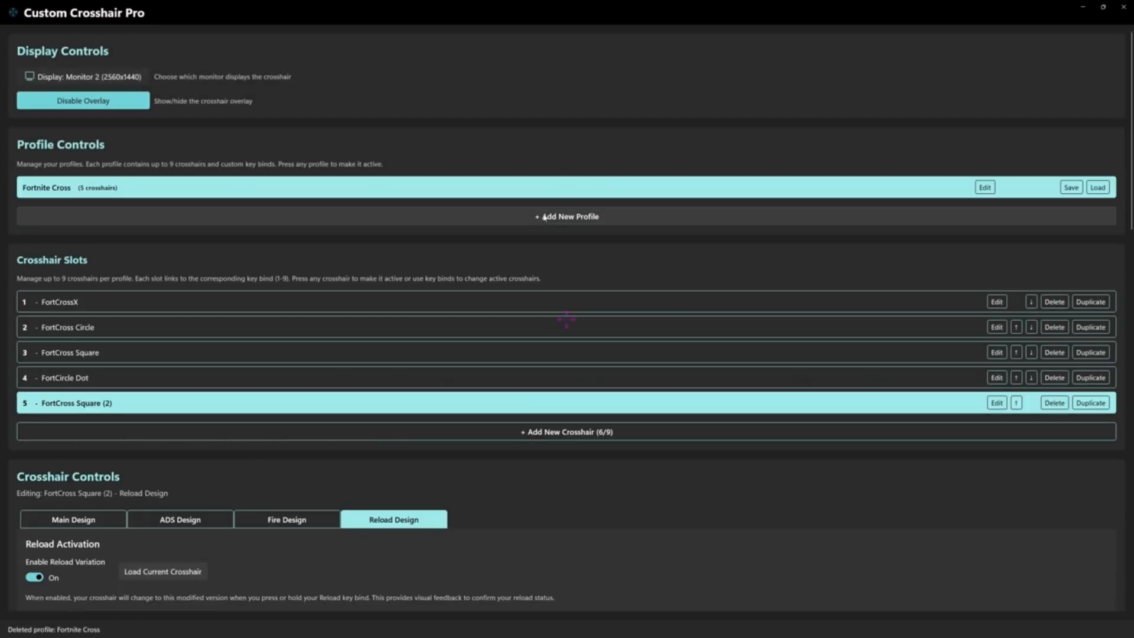
Add a new profile and rename it User 2.
left_click(392, 214)
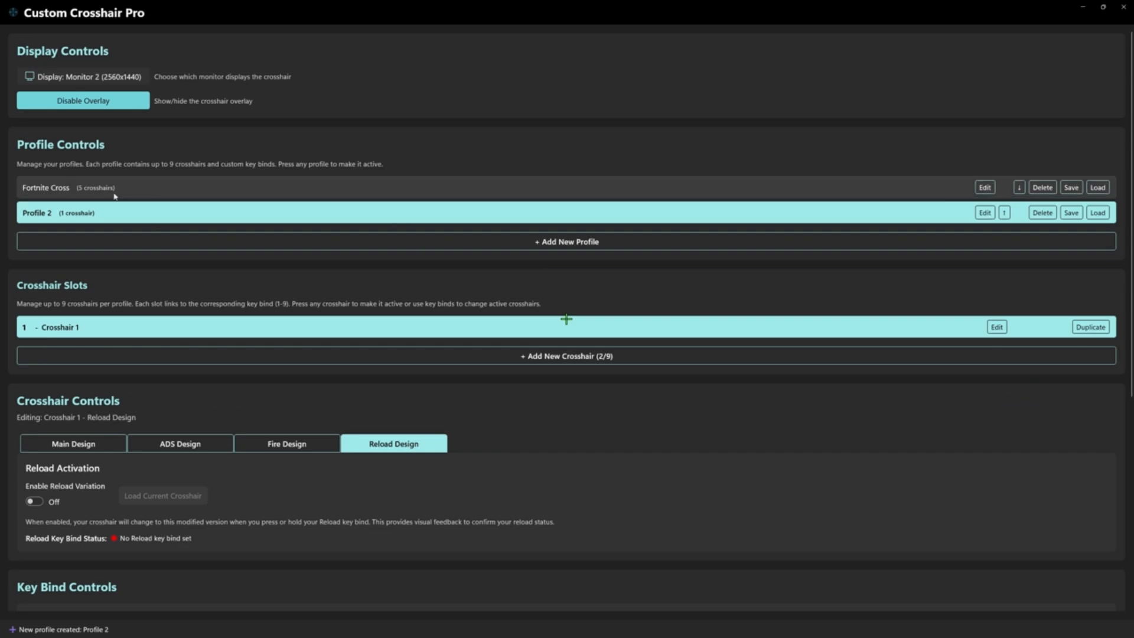
left_click(985, 212)
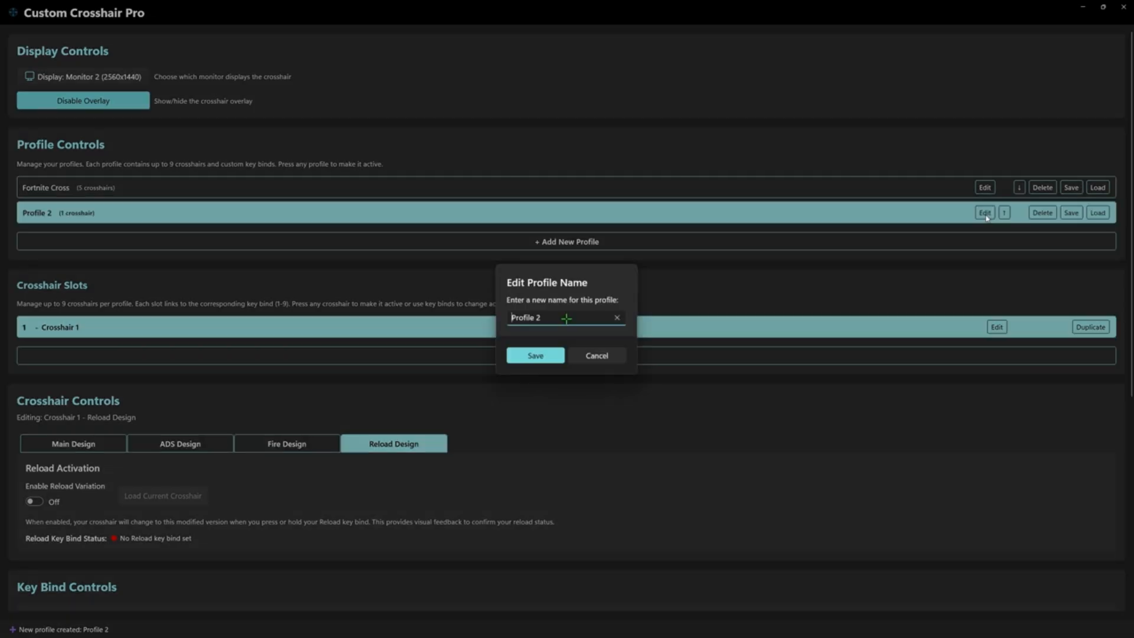
key("ctrl+a")
type("User 2")
left_click(511, 358)
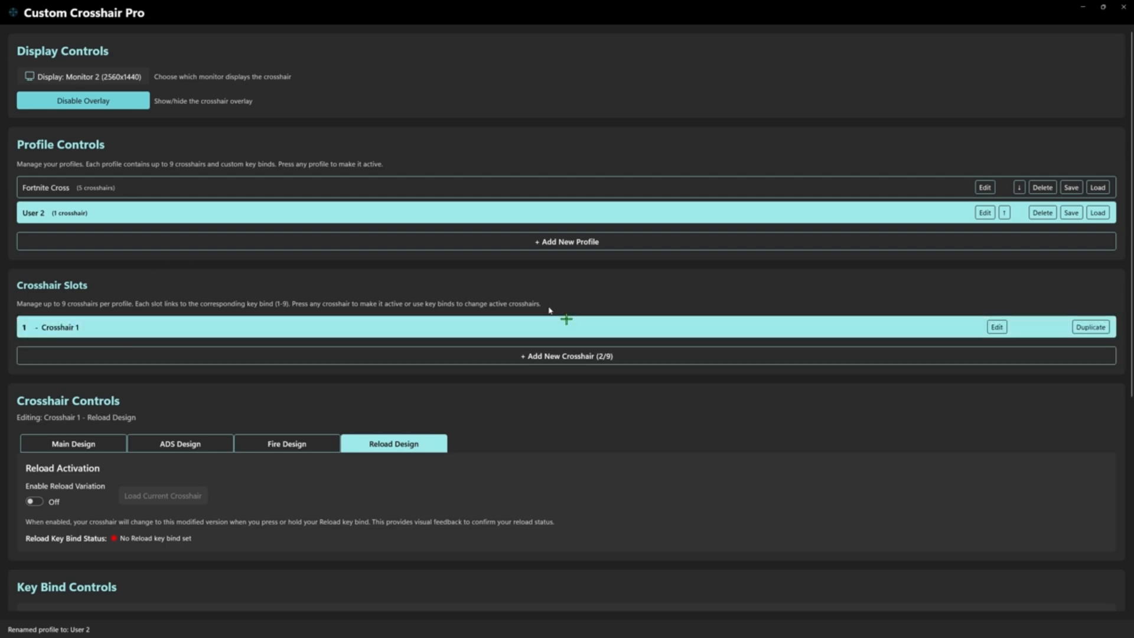
Duplicate Crosshair 1 in the User 2 profile and rename the copy T With Circle.
scroll(591, 361, "down", 2)
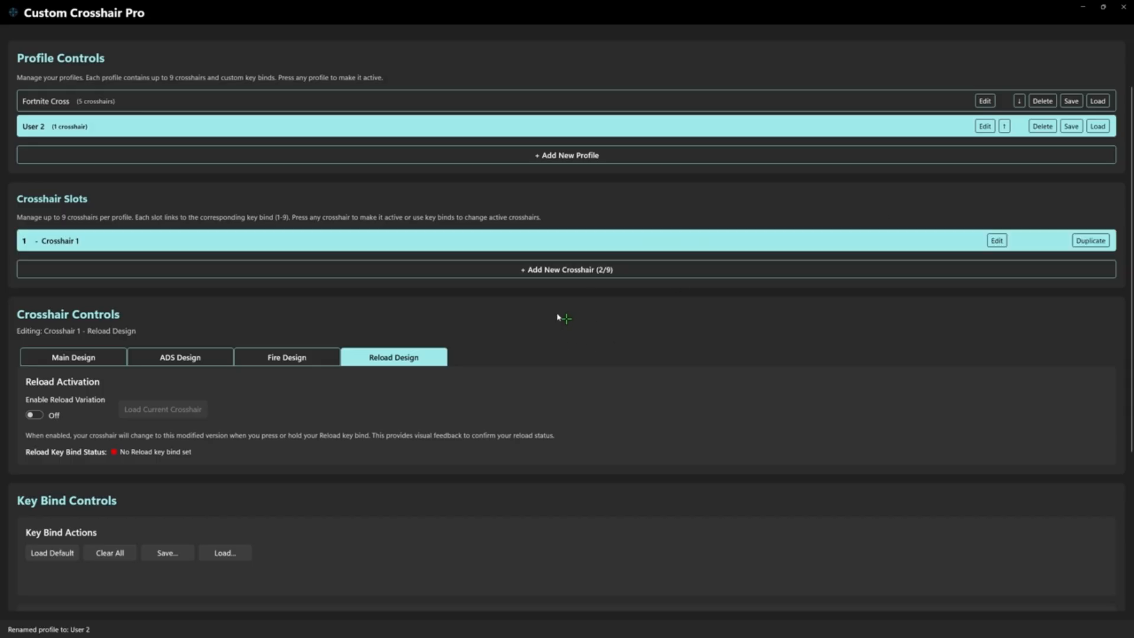
left_click(1093, 241)
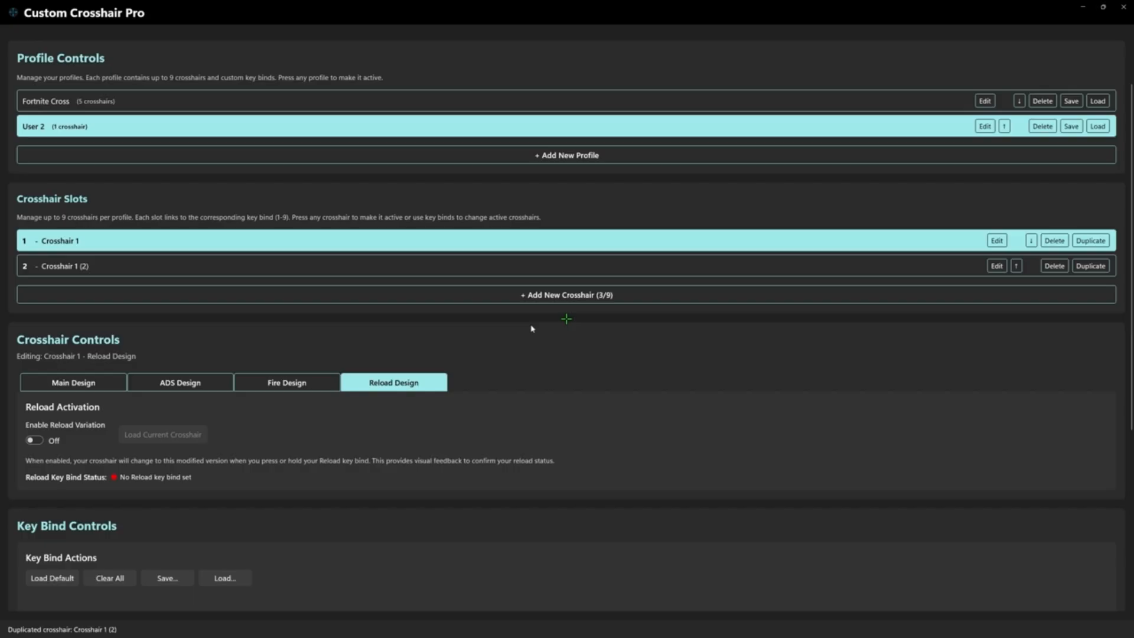
left_click(992, 268)
left_click(997, 266)
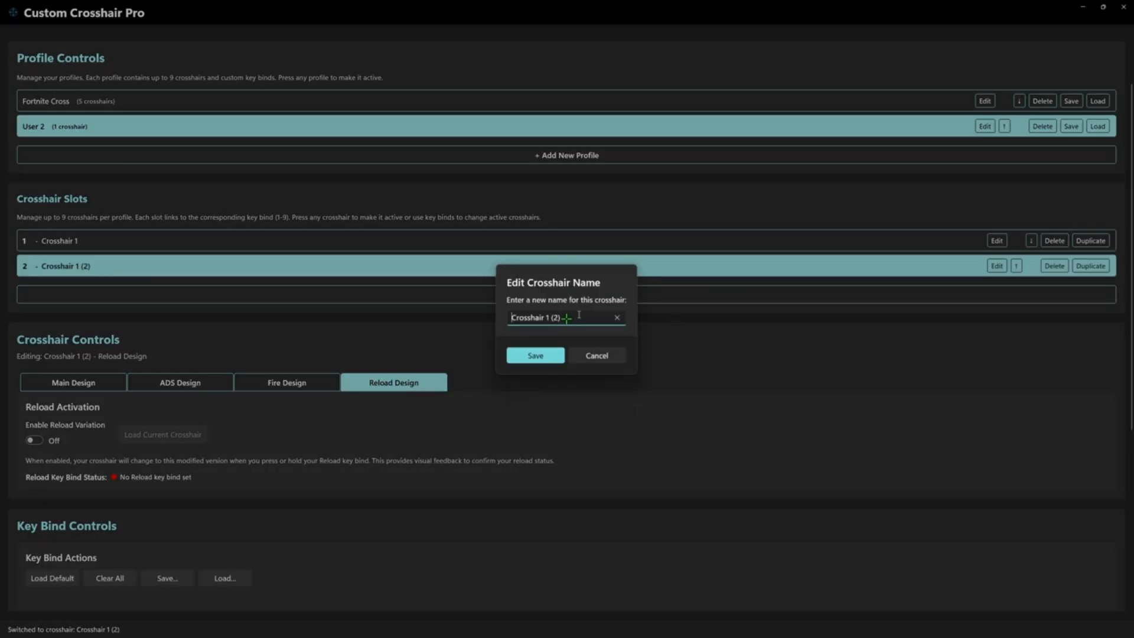
key("ctrl+a")
type("Cross")
key("BackSpace")
key("BackSpace")
key("BackSpace")
key("BackSpace")
key("BackSpace")
key("BackSpace")
type("T With Circle")
left_click(539, 355)
In the Main Design of T With Circle, set the cross element's length to 17 and gap to 8.
left_click(77, 384)
scroll(496, 335, "down", 3)
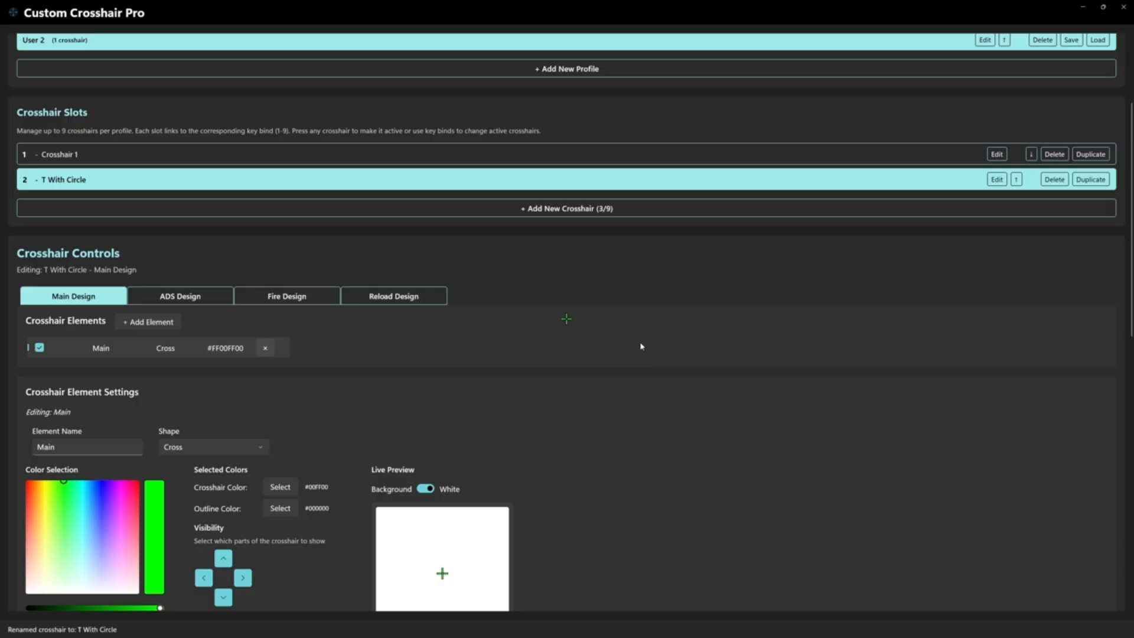
scroll(643, 347, "down", 1)
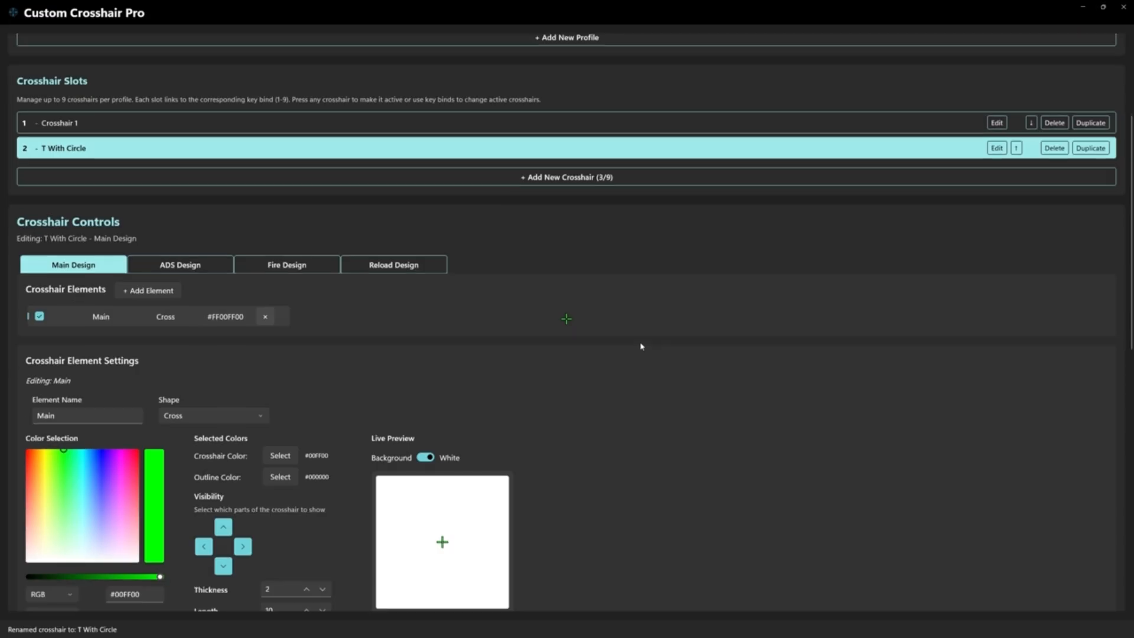
scroll(642, 347, "down", 4)
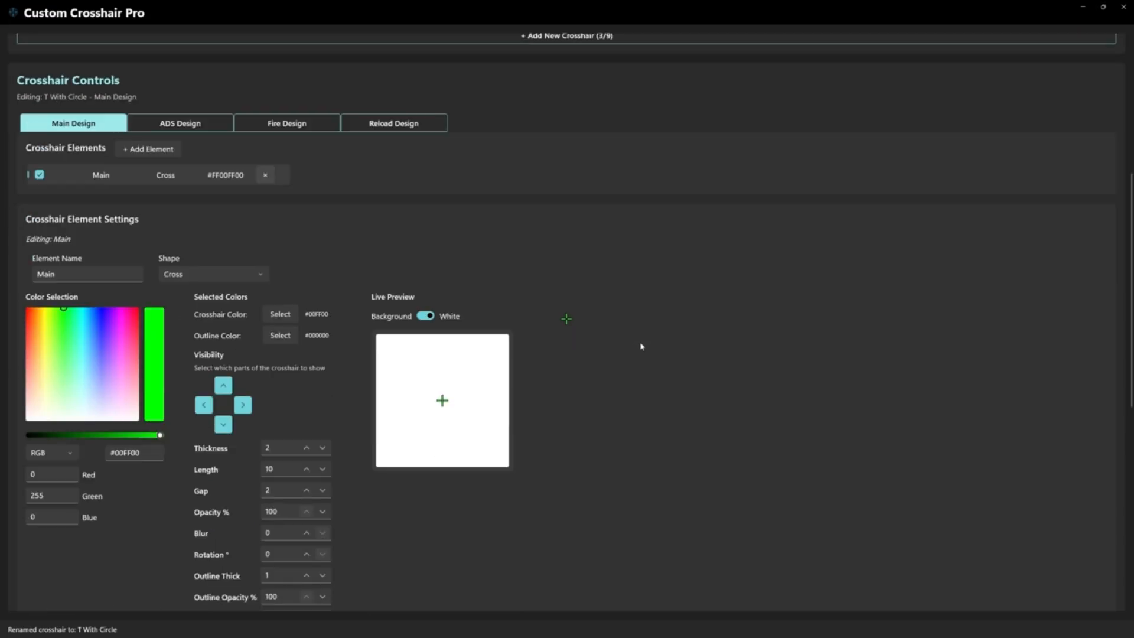
scroll(642, 347, "down", 3)
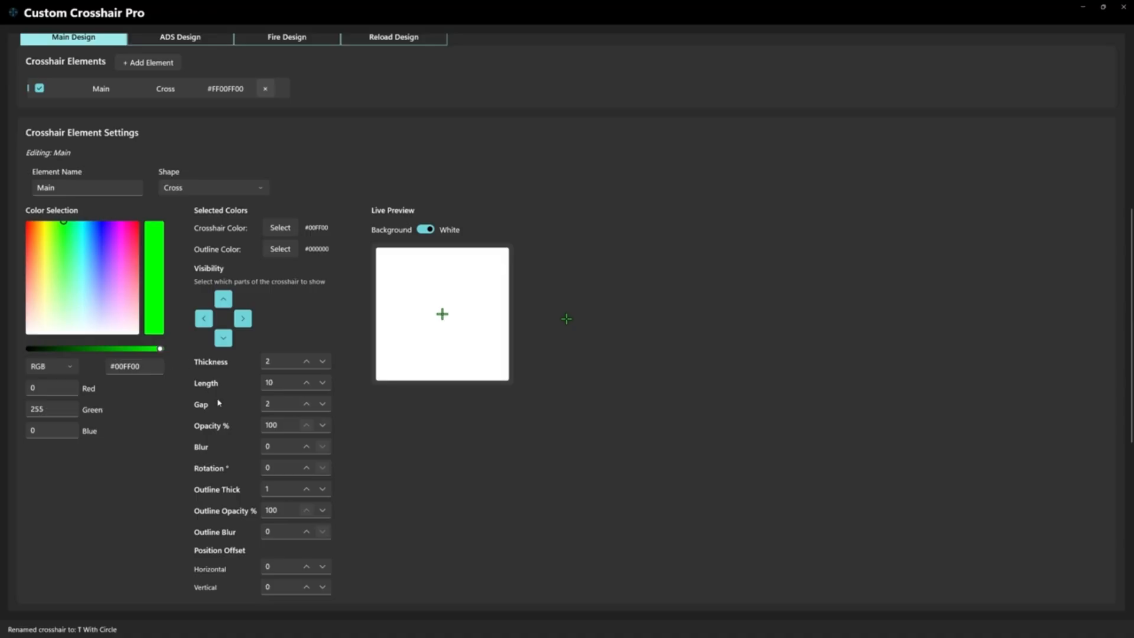
left_click(306, 404)
left_click(306, 404)
left_click(306, 404)
left_click(307, 404)
left_click(324, 407)
left_click(306, 404)
left_click(306, 361)
Try the visibility of the cross's individual arms, then hide only the upper arm to form a T.
left_click(225, 302)
left_click(225, 304)
left_click(225, 341)
left_click(225, 341)
left_click(225, 341)
left_click(225, 341)
left_click(245, 323)
left_click(243, 321)
left_click(203, 319)
left_click(241, 321)
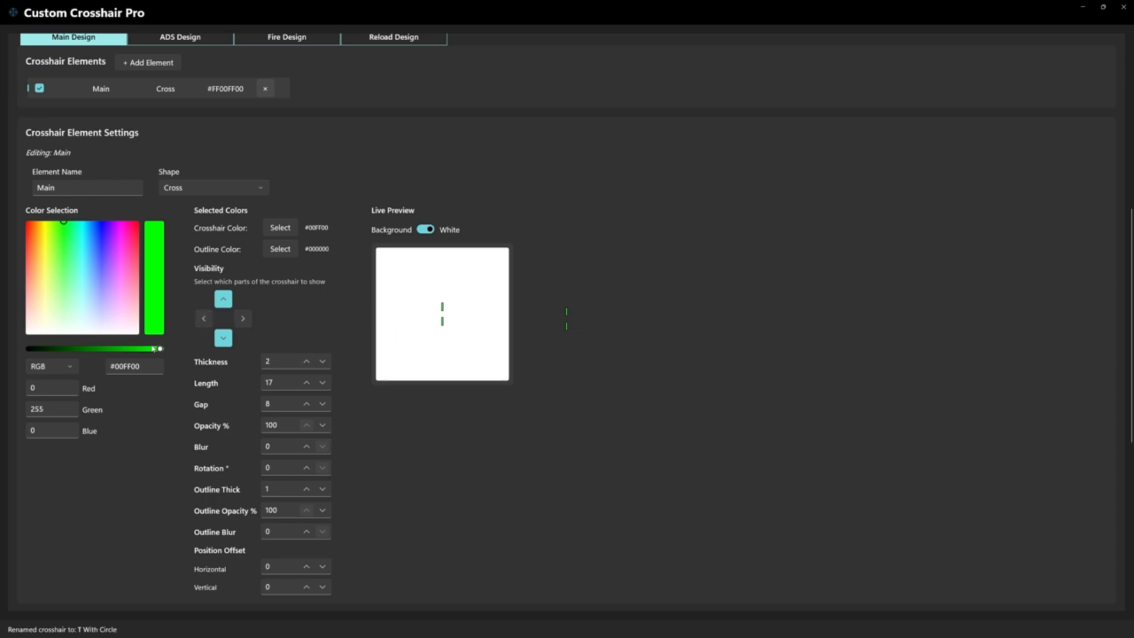
left_click(204, 319)
left_click(243, 319)
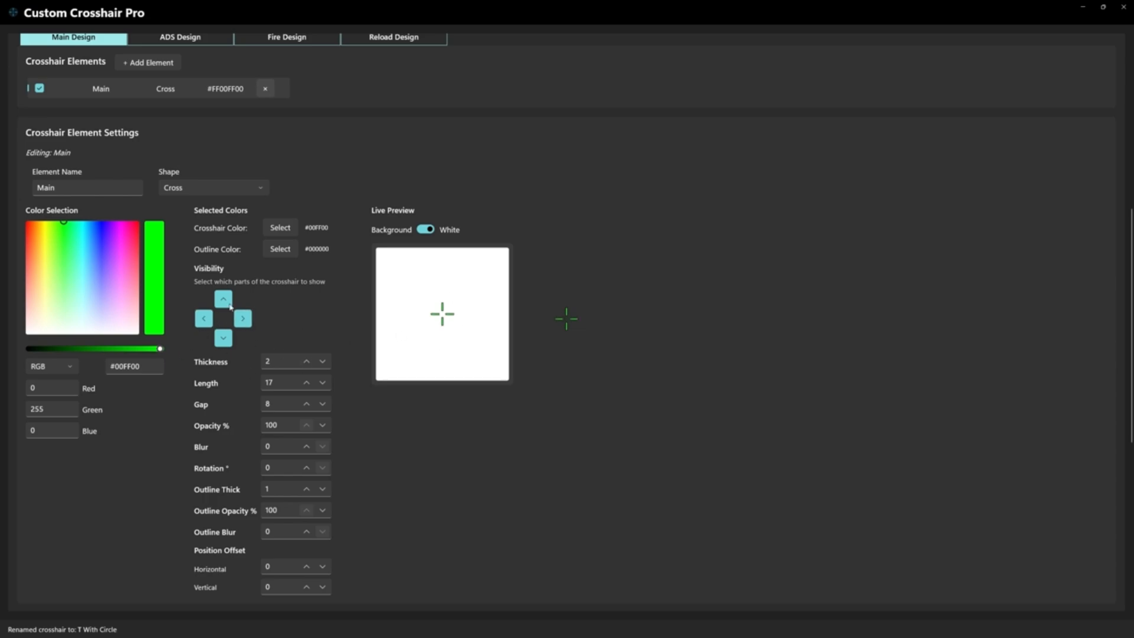
left_click(223, 304)
Set both the opacity and the outline opacity of the Main element to 50%.
scroll(365, 416, "down", 3)
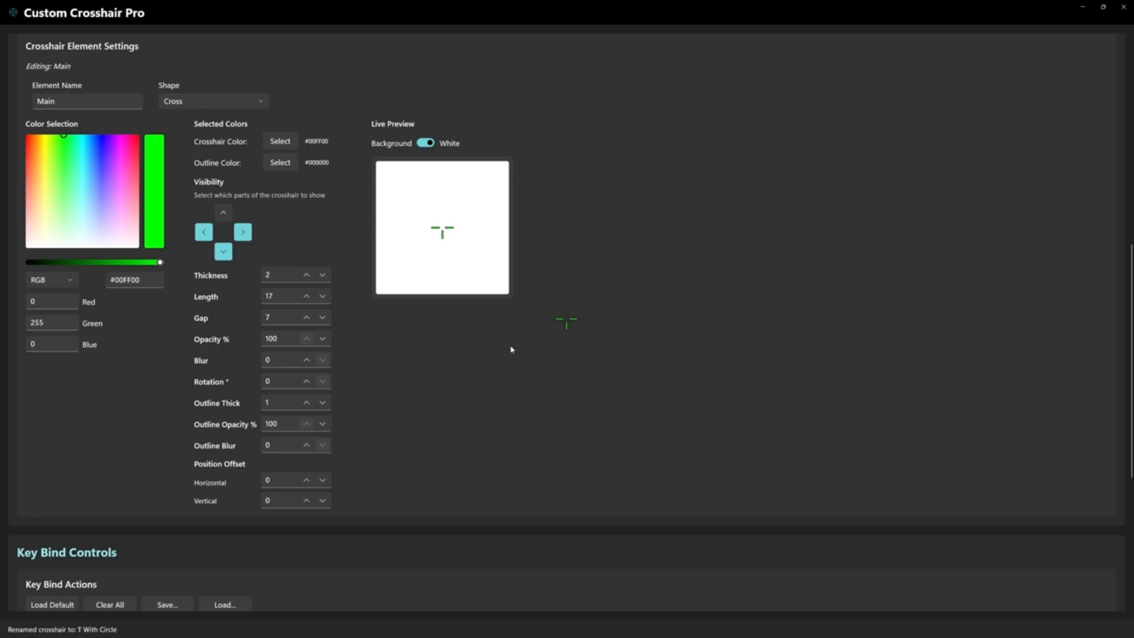
left_click(323, 339)
left_click(322, 339)
left_click(322, 341)
left_click(278, 338)
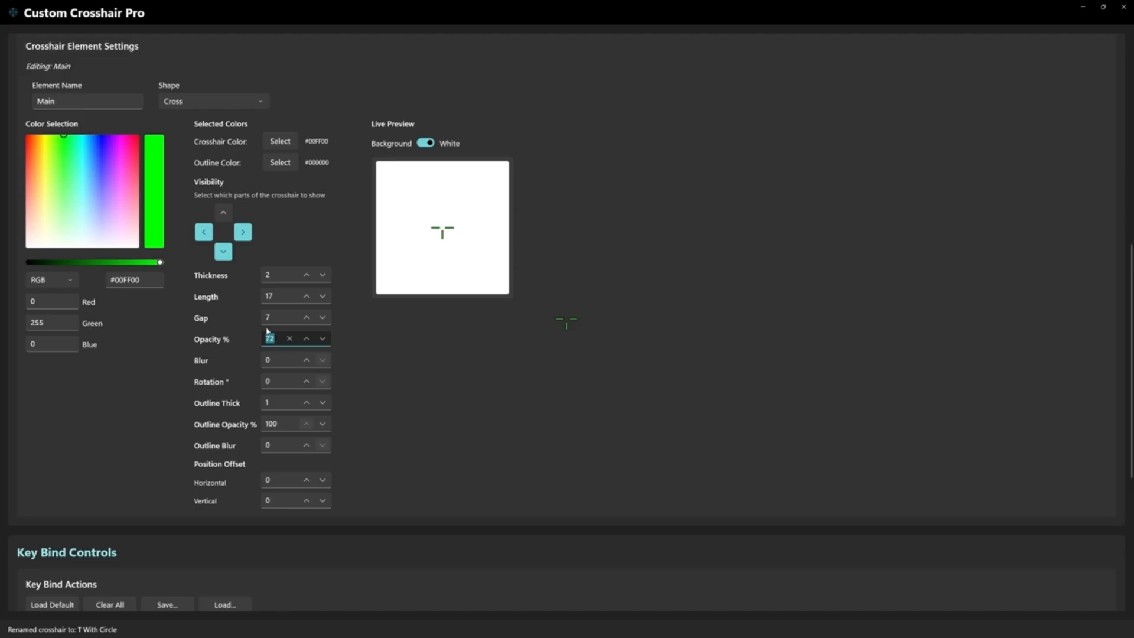
type("50")
key("Tab")
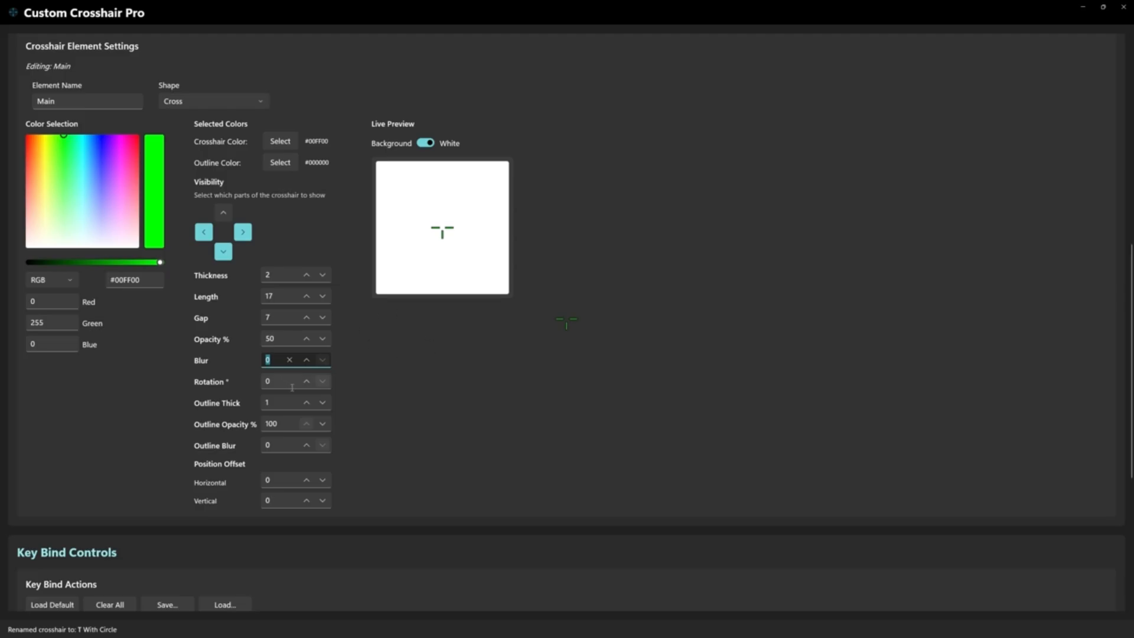
left_click(282, 426)
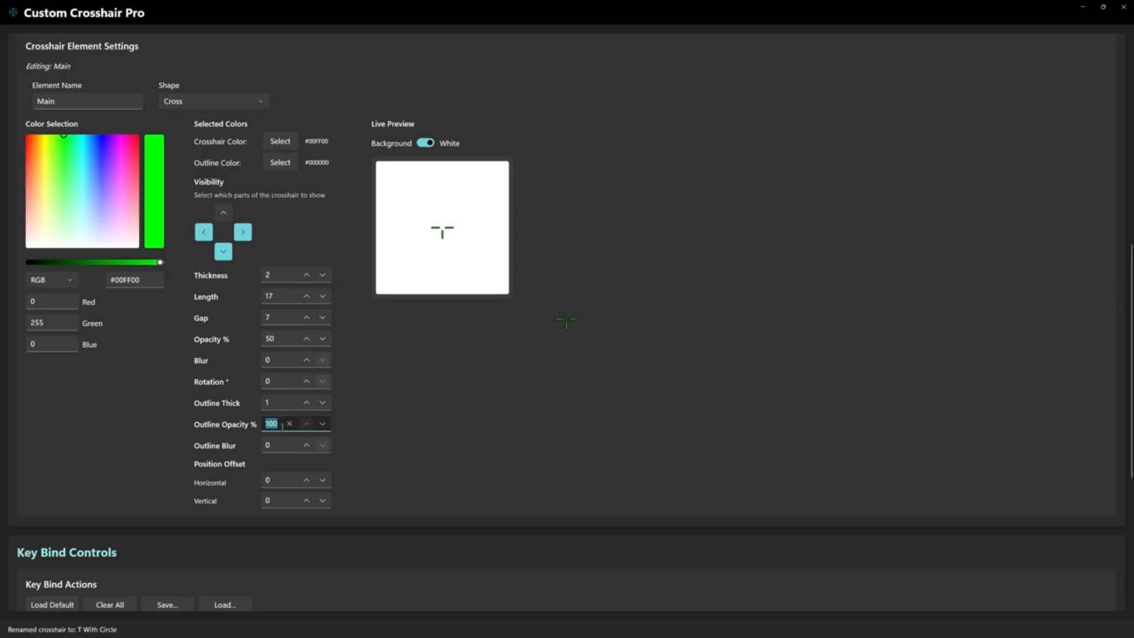
type("50")
key("Tab")
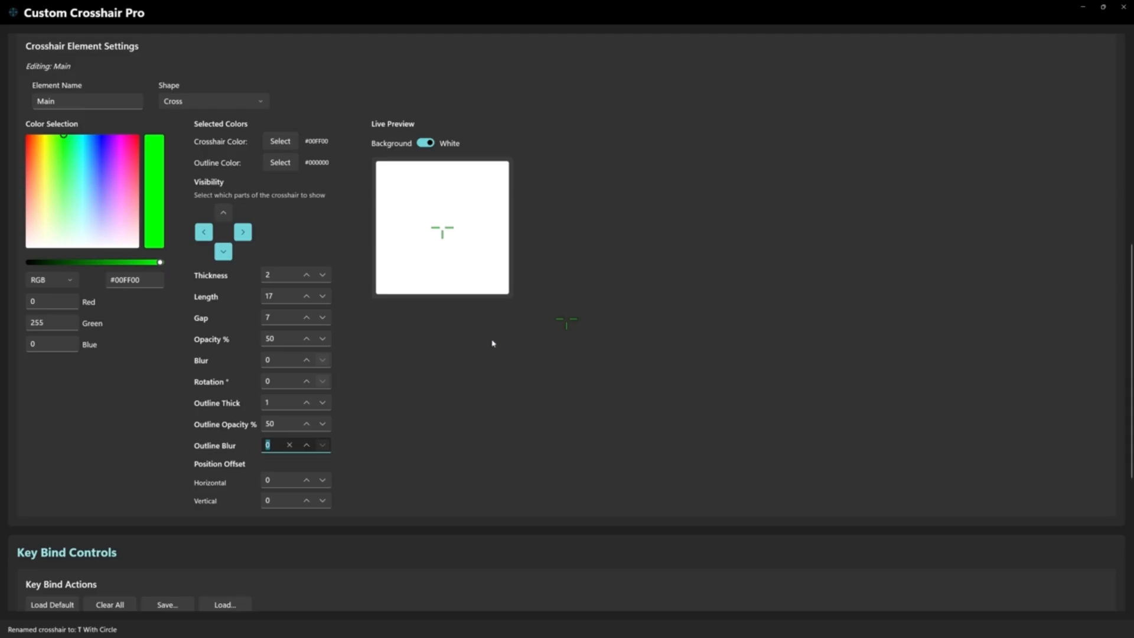
Try larger vertical position offsets for the Main element and set the vertical offset to 2.
left_click(306, 502)
left_click(305, 503)
left_click(304, 503)
left_click(305, 503)
left_click(304, 504)
left_click(304, 504)
left_click(305, 504)
left_click(305, 504)
left_click(305, 503)
left_click(275, 502)
type("1")
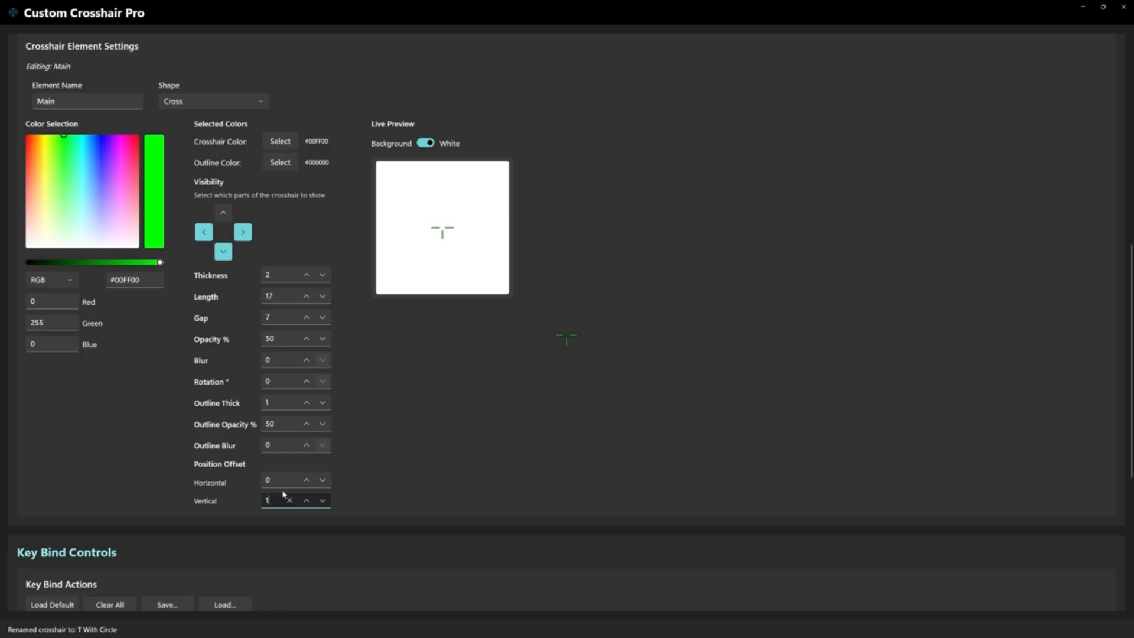
key("BackSpace")
type("2")
key("Tab")
Try several crosshair colors, choose magenta #F200FF, and switch the live preview background to dark.
left_click(118, 137)
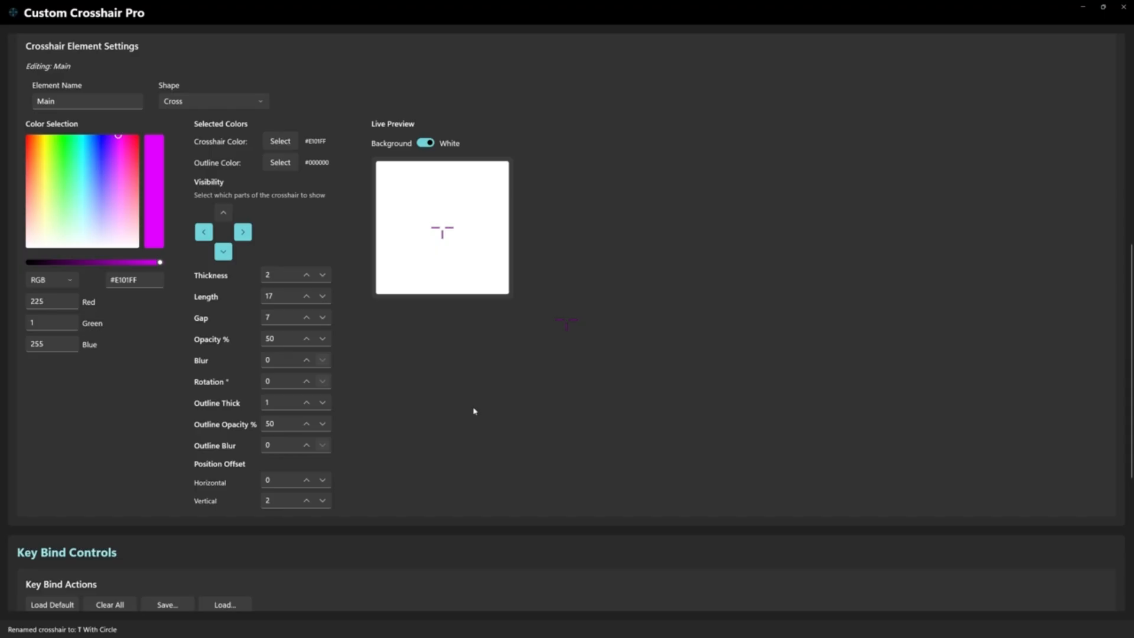
left_click(84, 197)
left_click(113, 167)
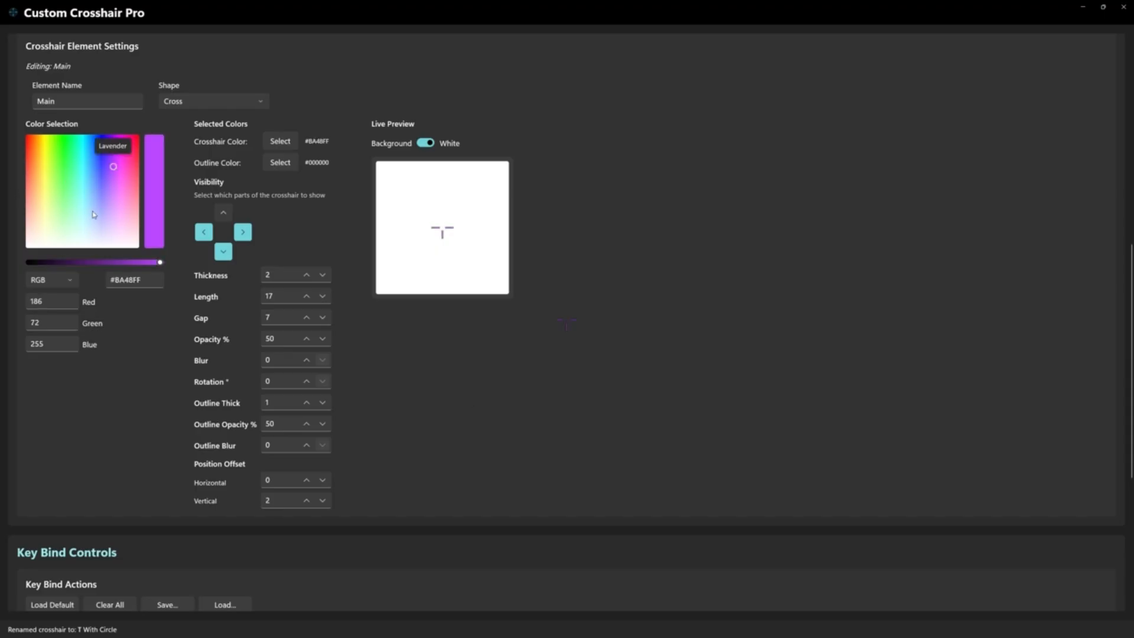
left_click_drag(152, 282, 109, 280)
left_click(79, 272)
left_click(113, 138)
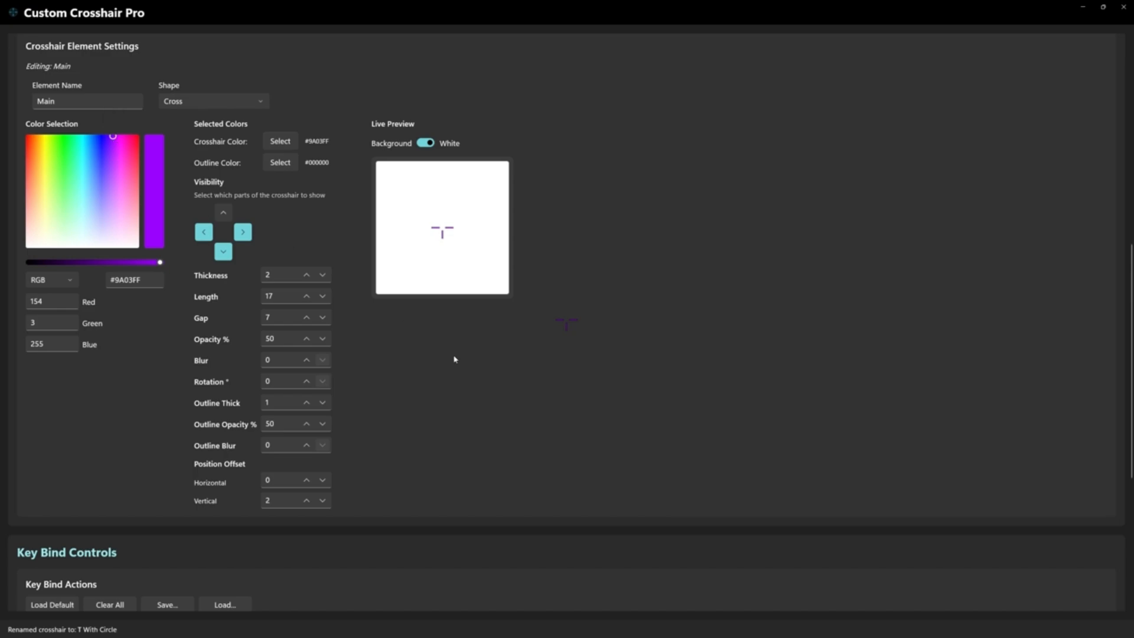
left_click(122, 139)
left_click(120, 137)
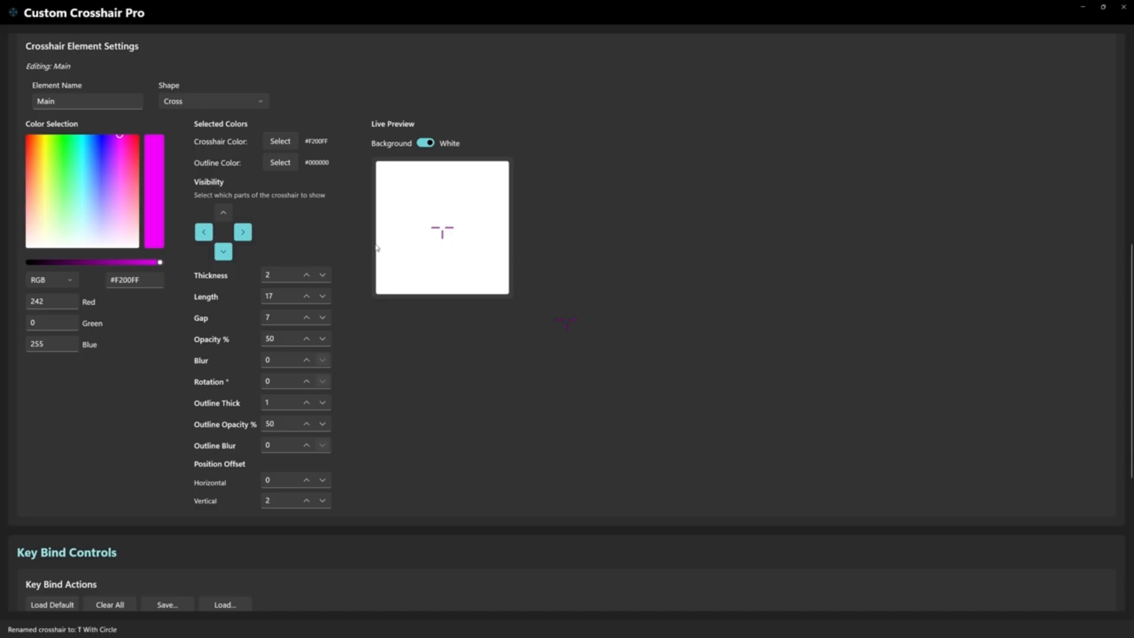
left_click(425, 143)
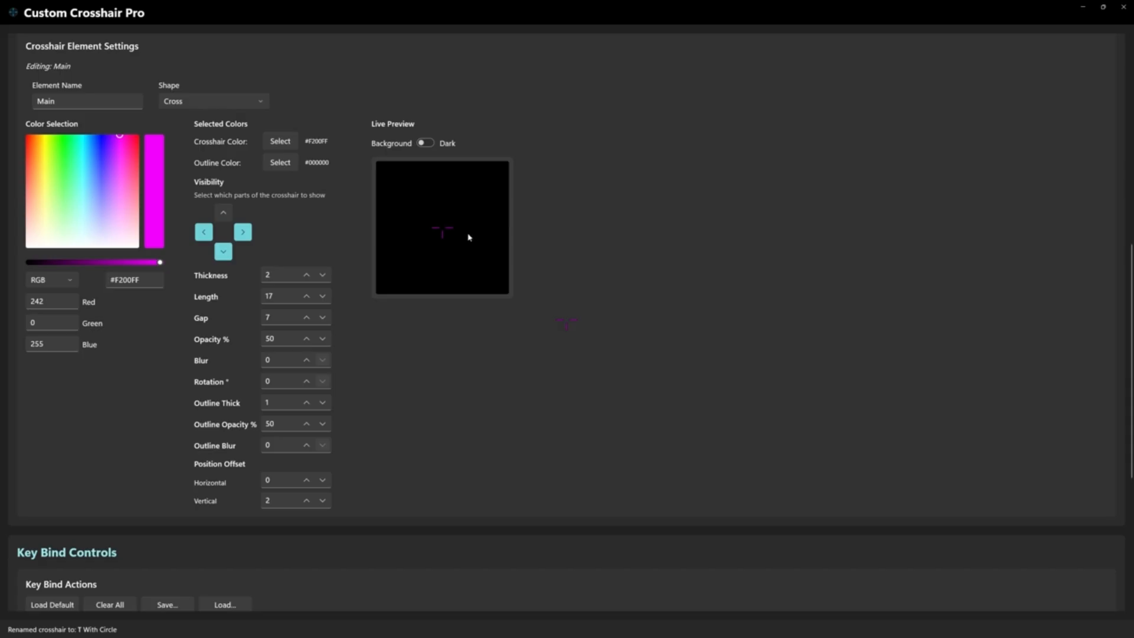
Compare the crosshair on the dark and white live preview backgrounds and set the background to White.
left_click(425, 144)
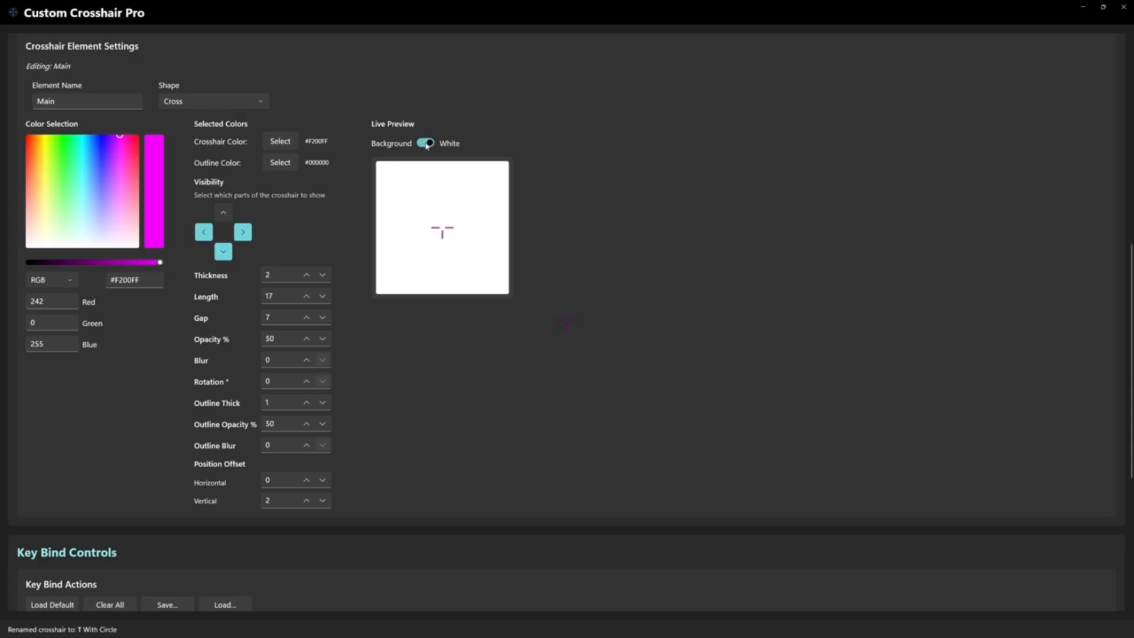
left_click(426, 145)
left_click(427, 145)
left_click(426, 145)
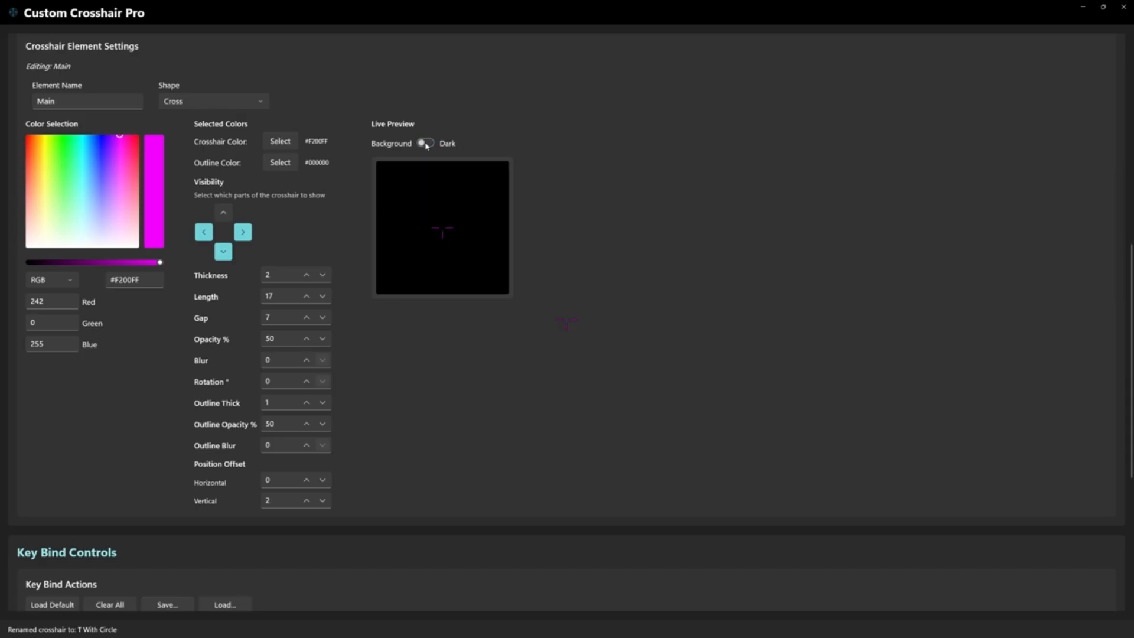
left_click(427, 145)
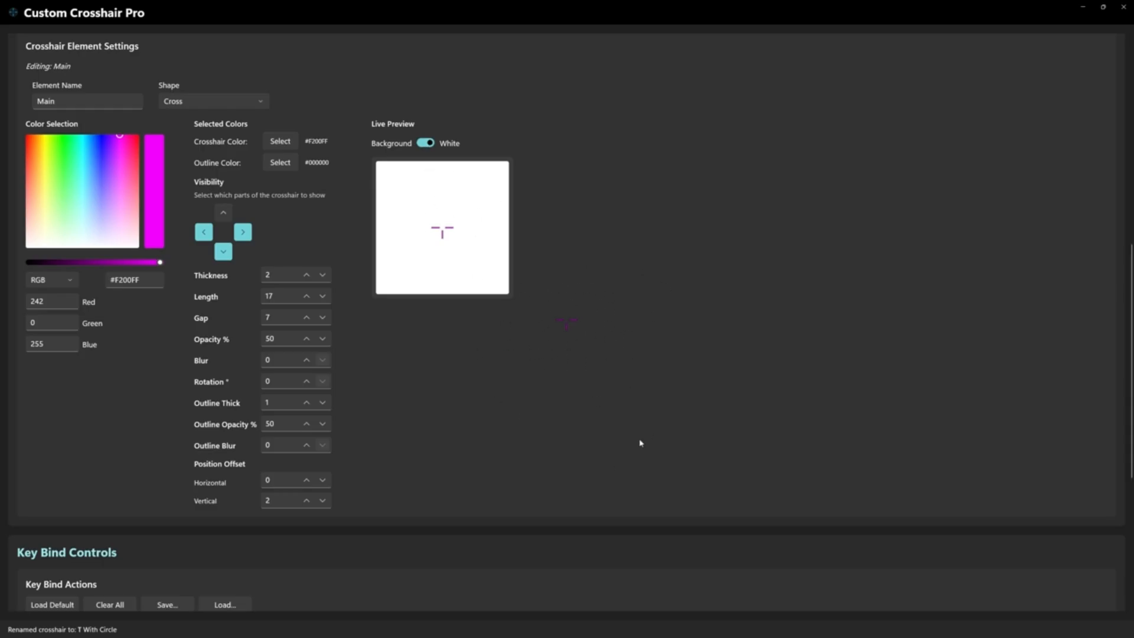
Open the T With Circle crosshair's ADS Design and review its activation settings and the configurable key binds.
scroll(645, 308, "down", 1)
scroll(645, 307, "down", 1)
scroll(643, 306, "up", 5)
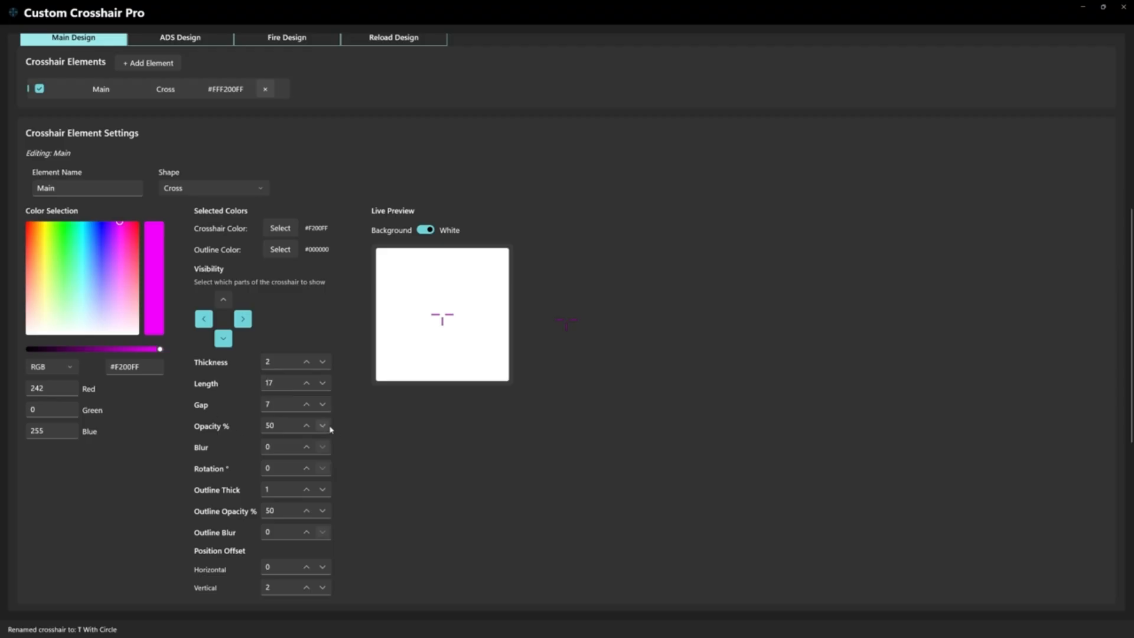
scroll(407, 480, "up", 1)
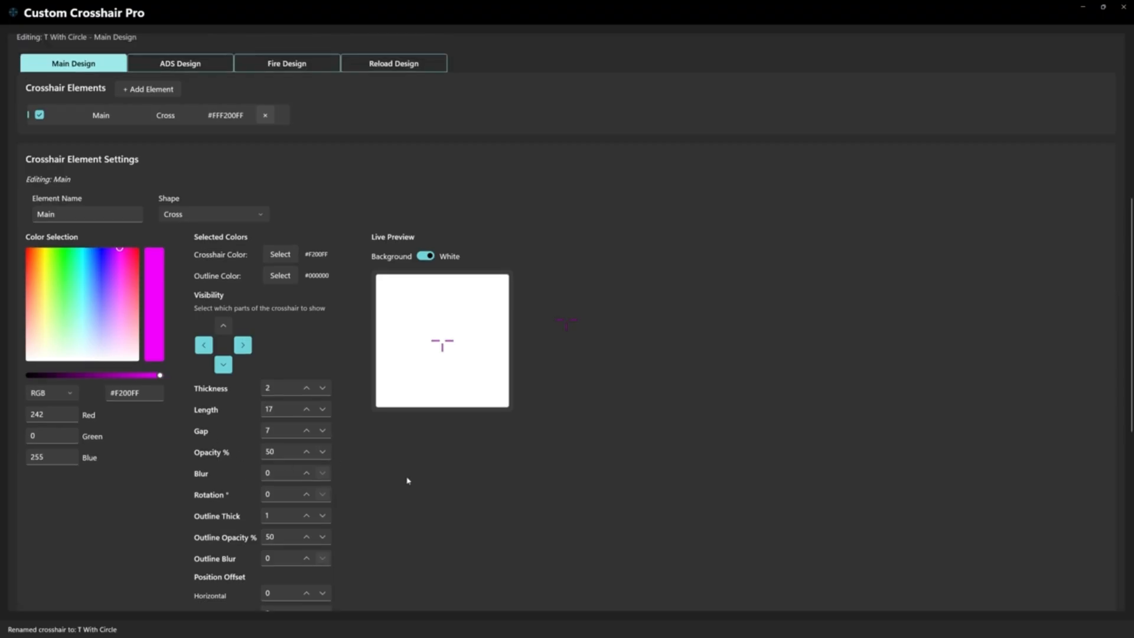
scroll(407, 481, "up", 9)
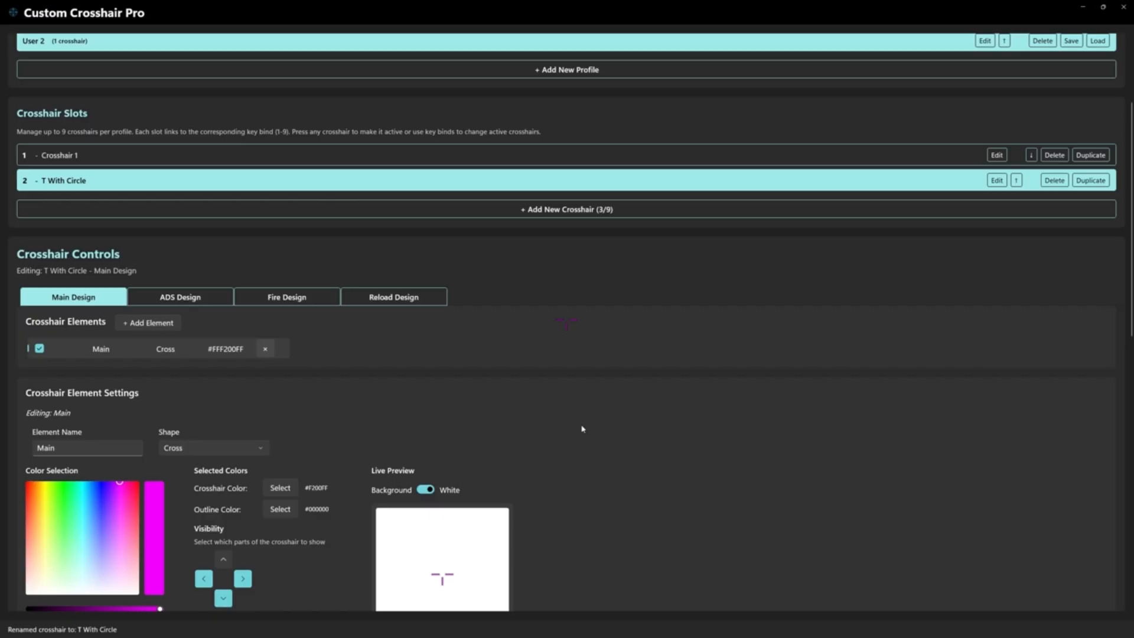
left_click(178, 299)
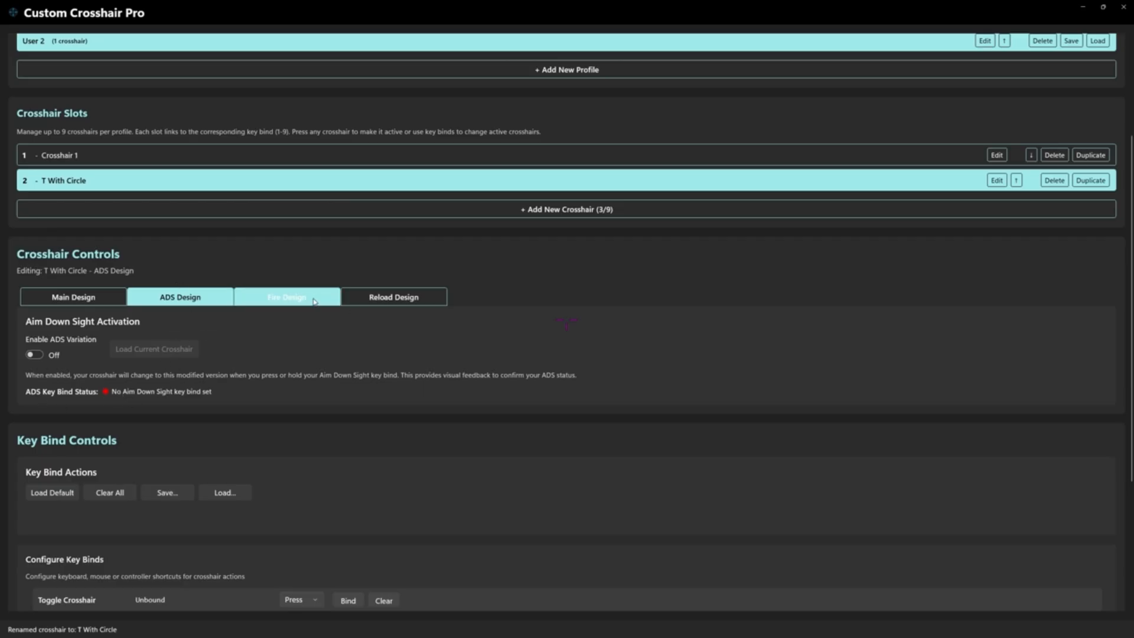
scroll(425, 396, "down", 3)
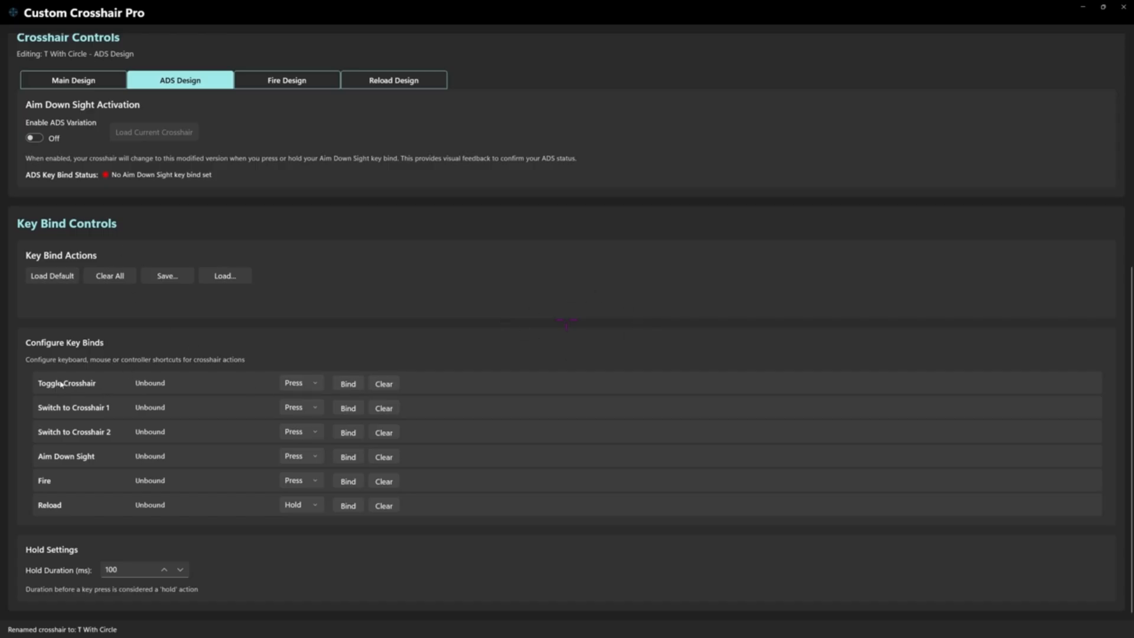
scroll(145, 392, "up", 5)
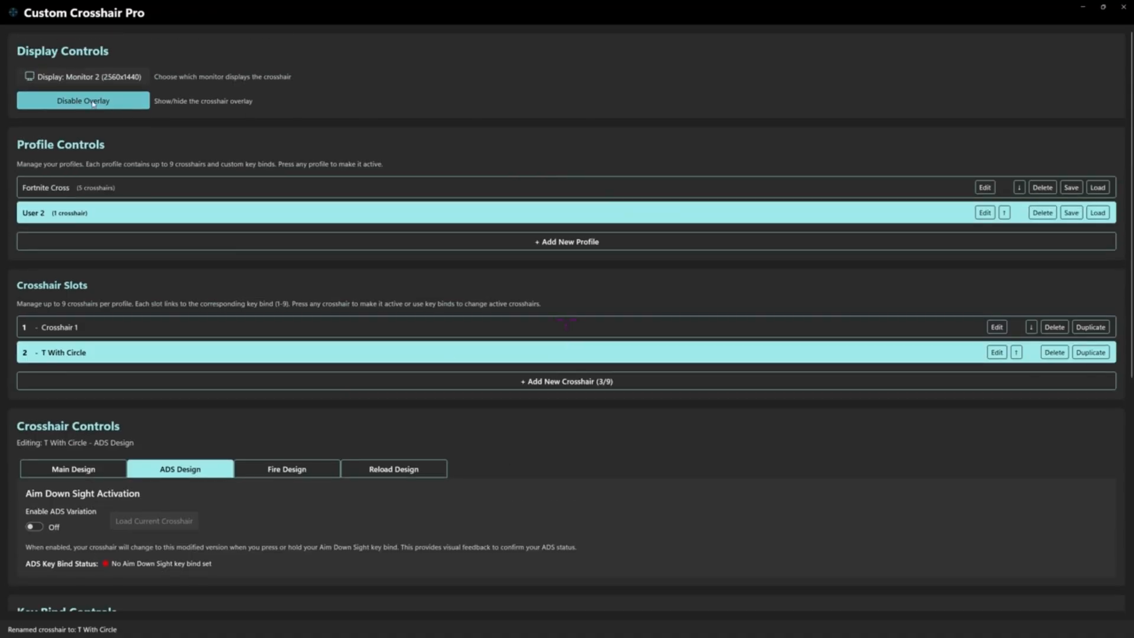
scroll(587, 474, "down", 5)
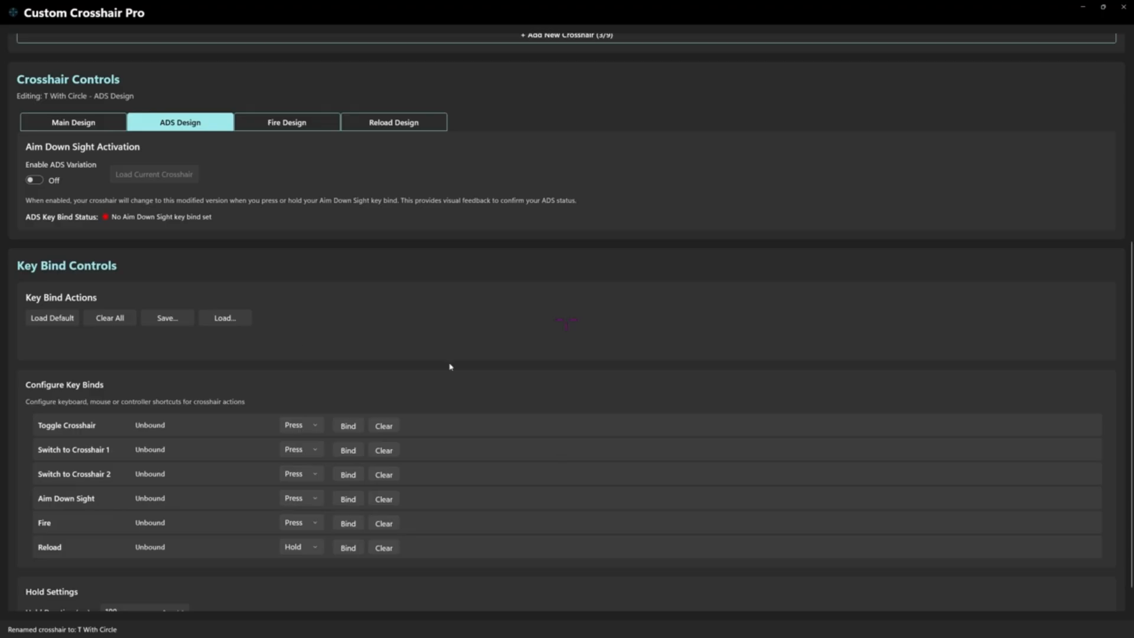
Try the combination F3 + Right as the Toggle Crosshair key bind and clear that bind.
left_click(349, 428)
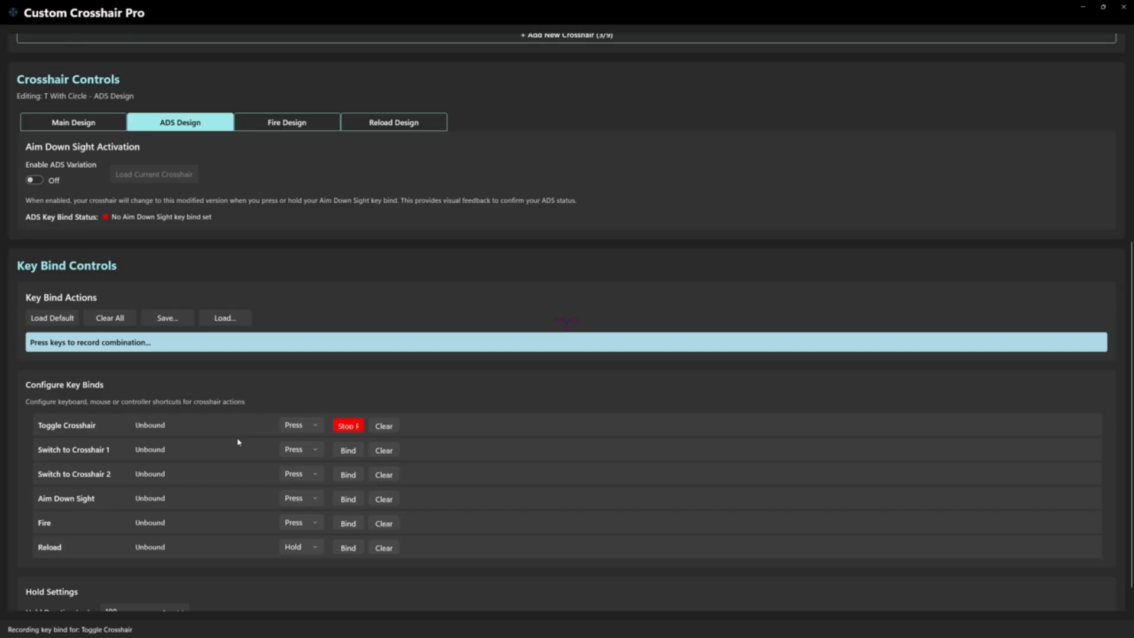
key("F3")
key("Right")
left_click(379, 426)
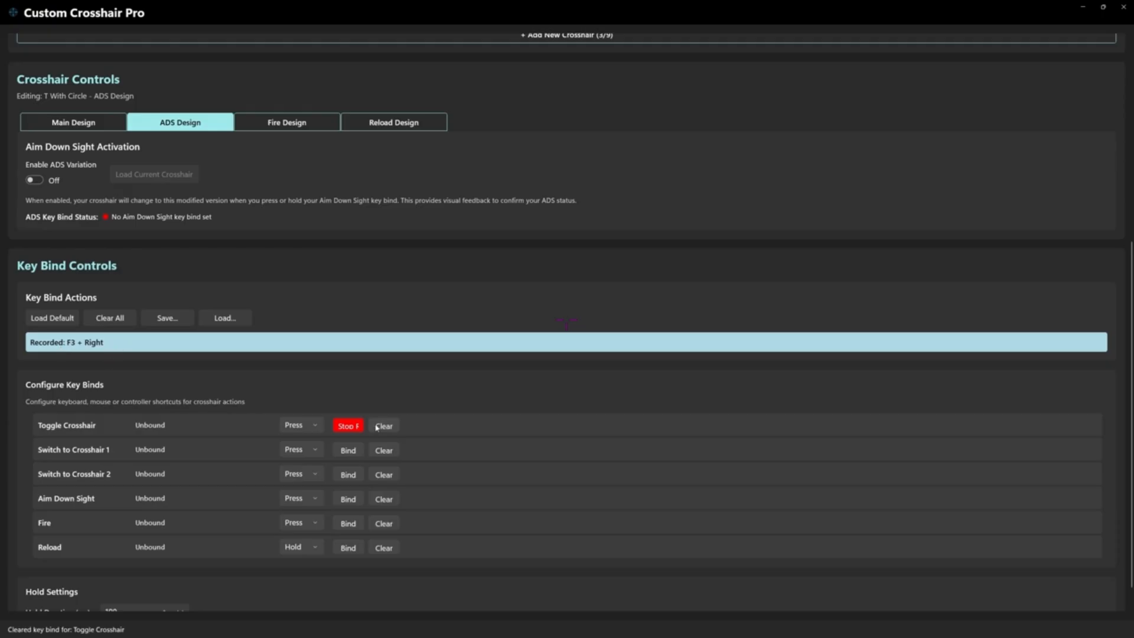
left_click(354, 426)
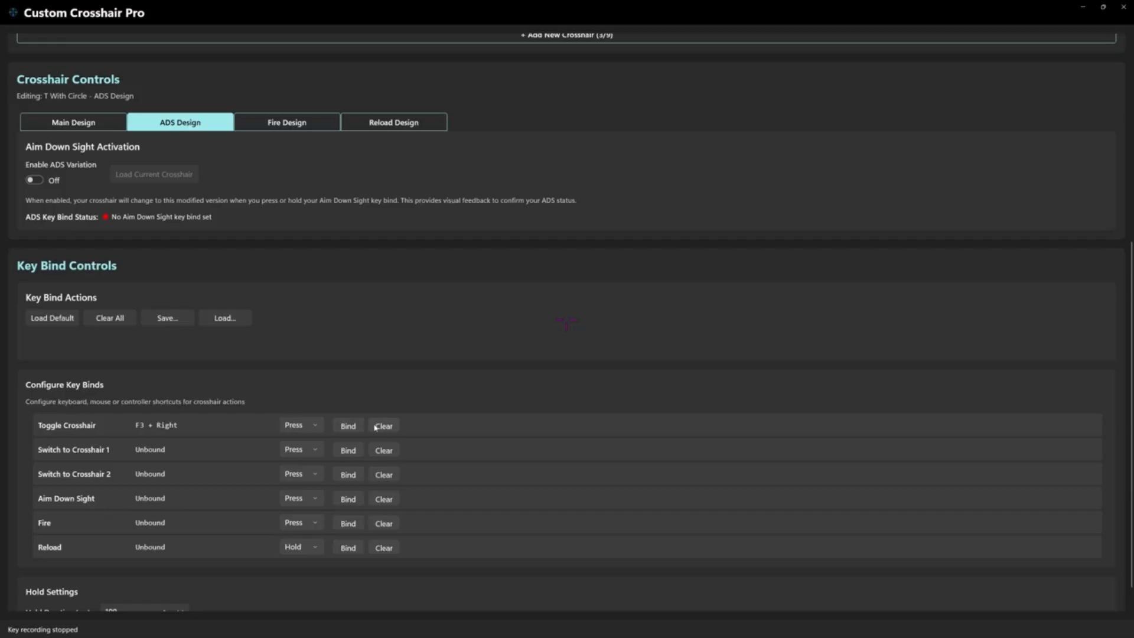
left_click(376, 427)
Bind Toggle Crosshair to F3 alone and test the bind on the overlay.
left_click(345, 427)
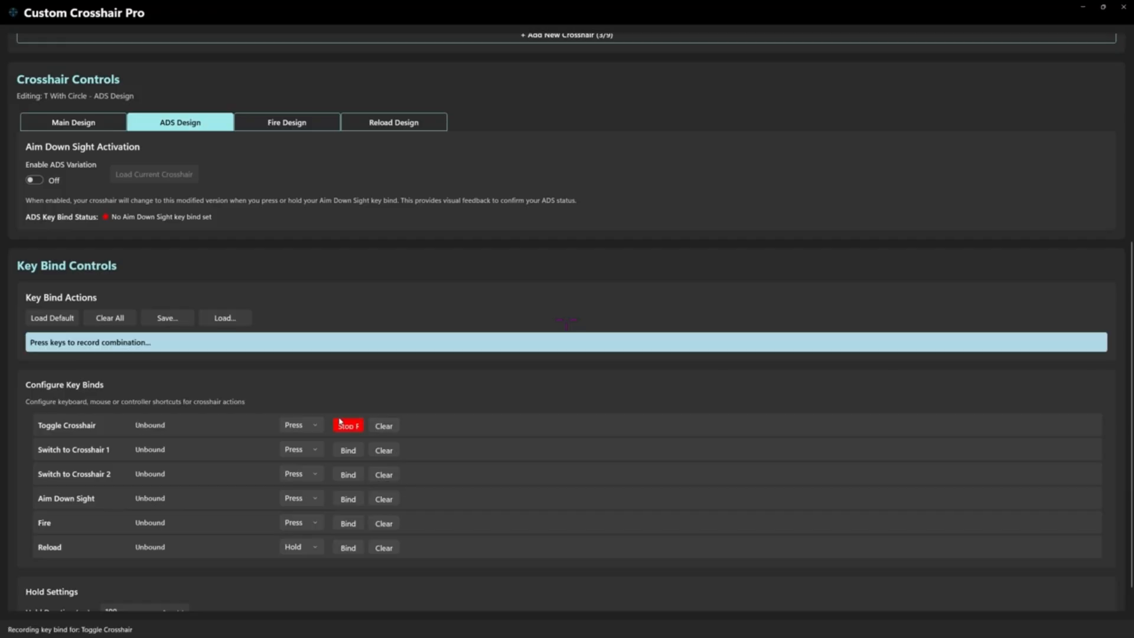
key("F3")
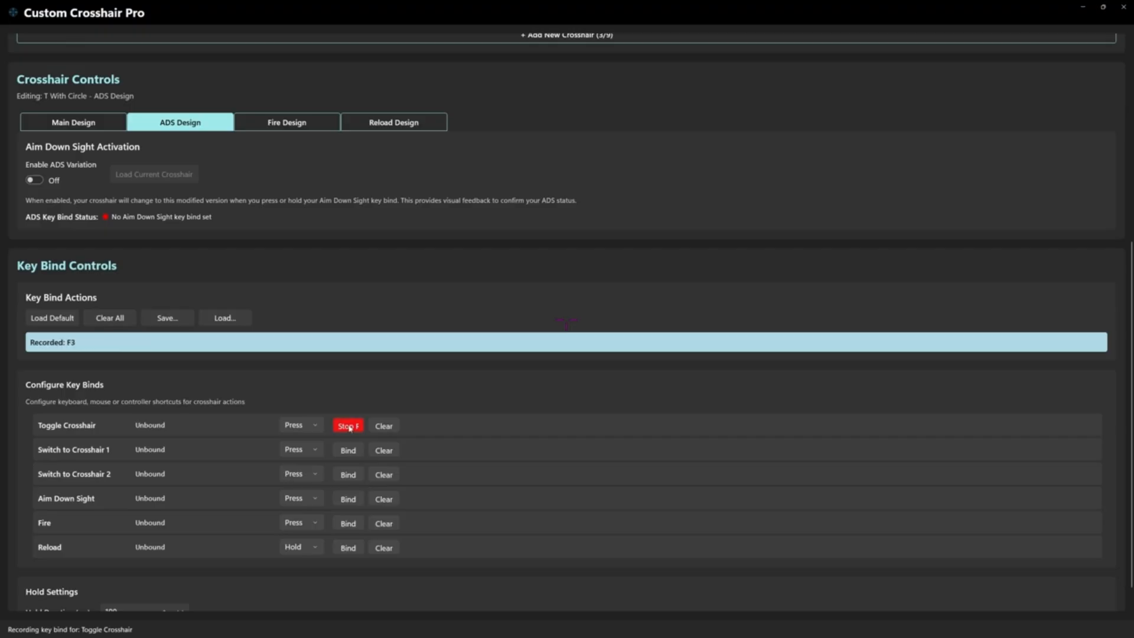
left_click(342, 424)
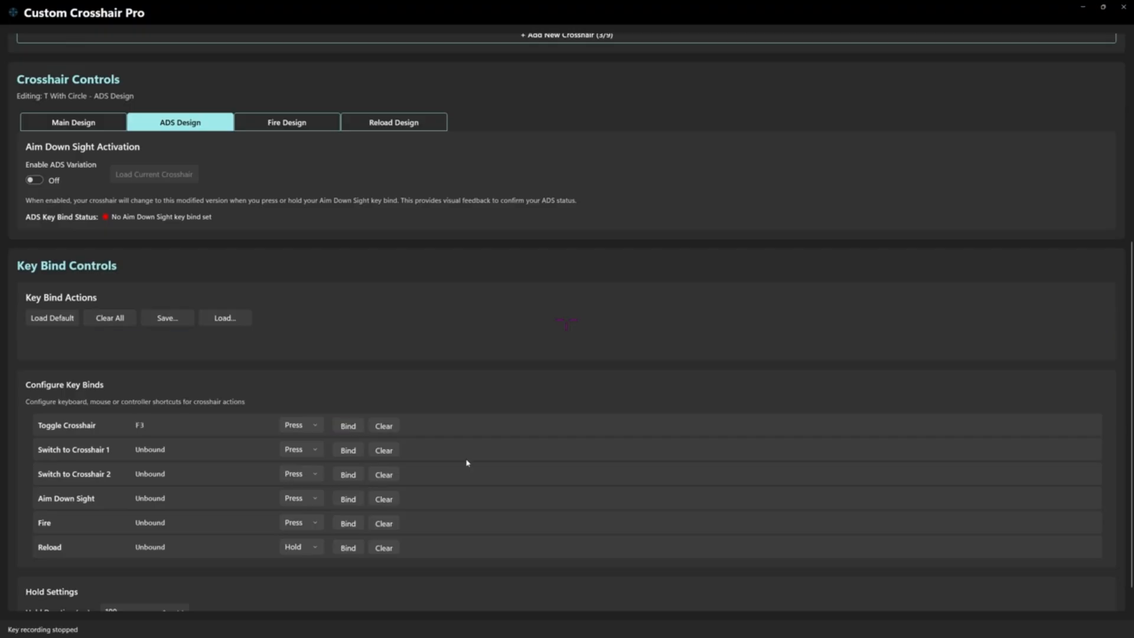
key("F3")
Add a third crosshair slot and check its entry in the key bind configuration.
scroll(367, 477, "up", 5)
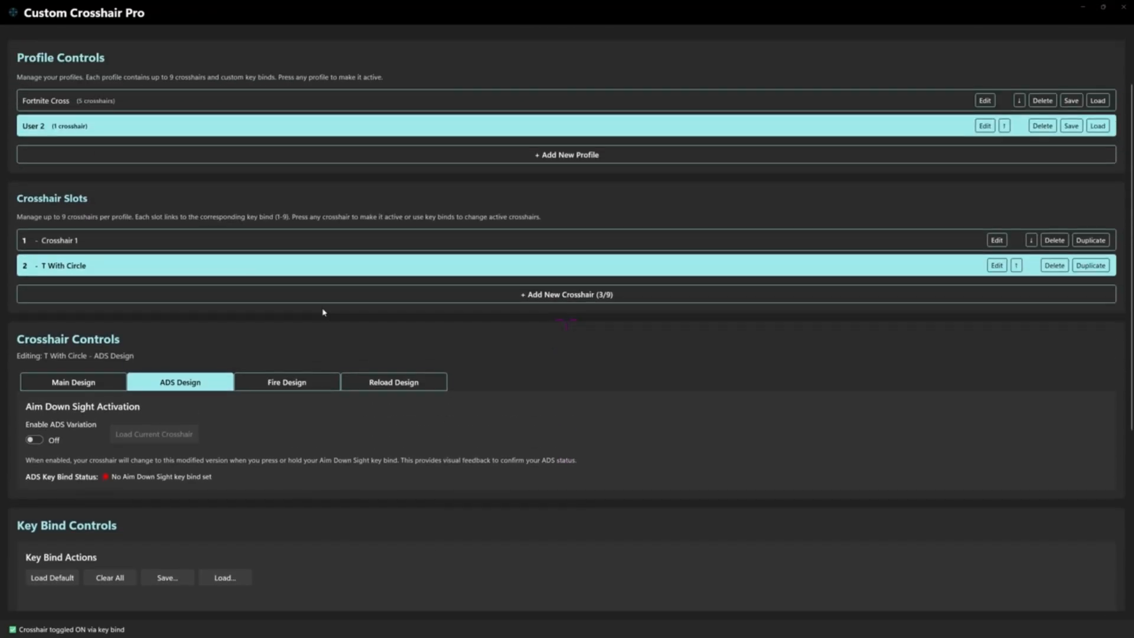
left_click(560, 298)
scroll(648, 369, "down", 7)
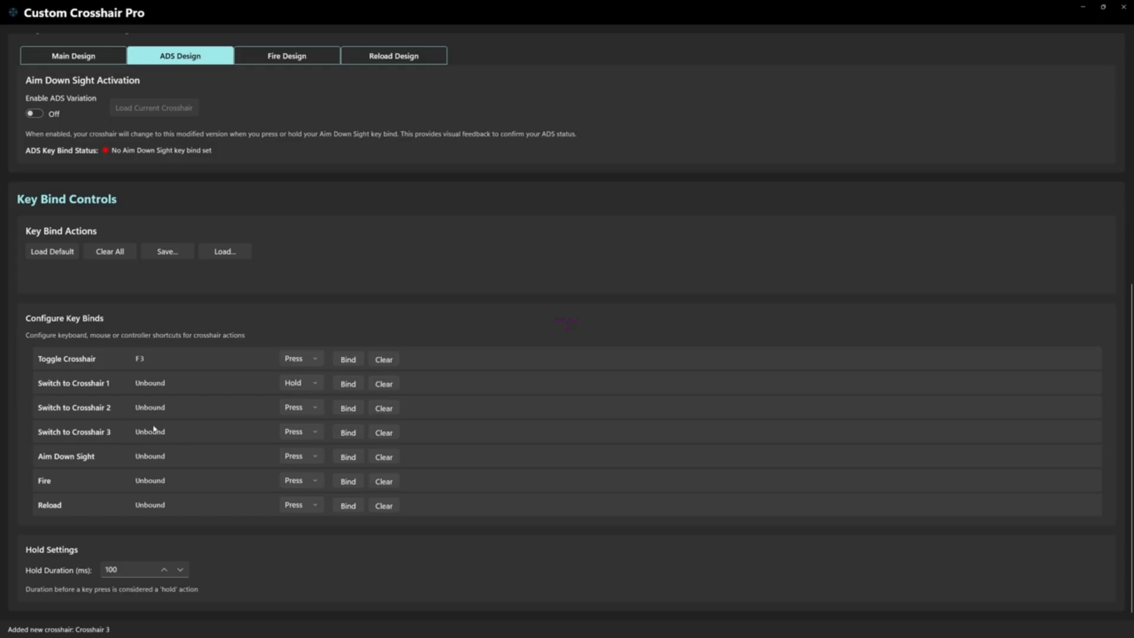
Bind Switch to Crosshair 1 to the 1 key and Switch to Crosshair 2 to the 2 key.
left_click(348, 385)
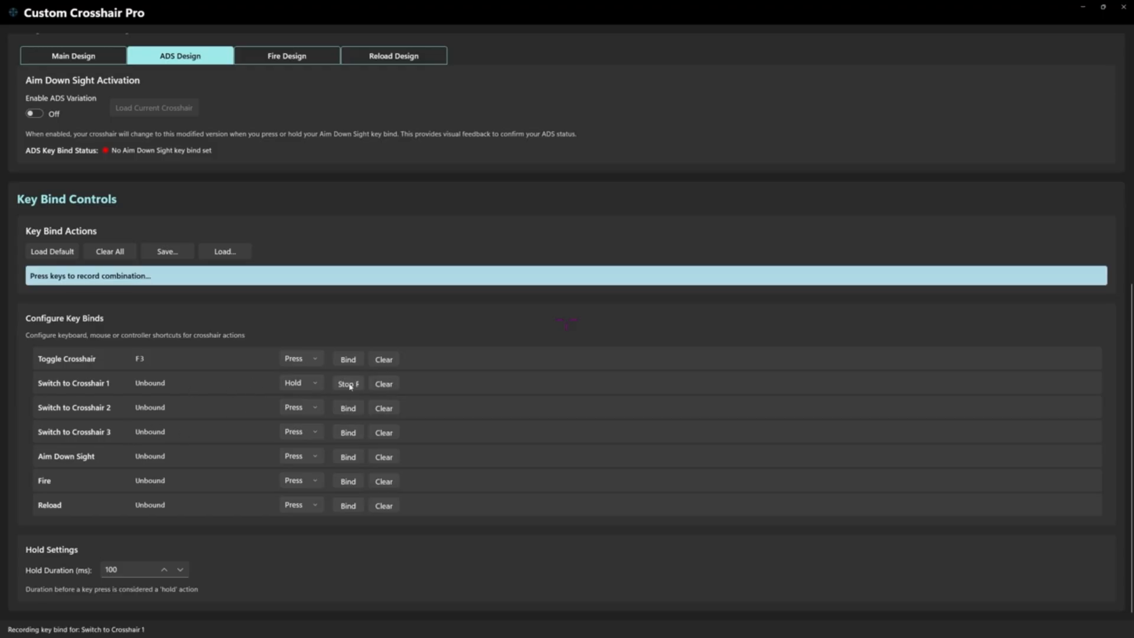
key("1")
left_click(348, 387)
left_click(350, 410)
key("2")
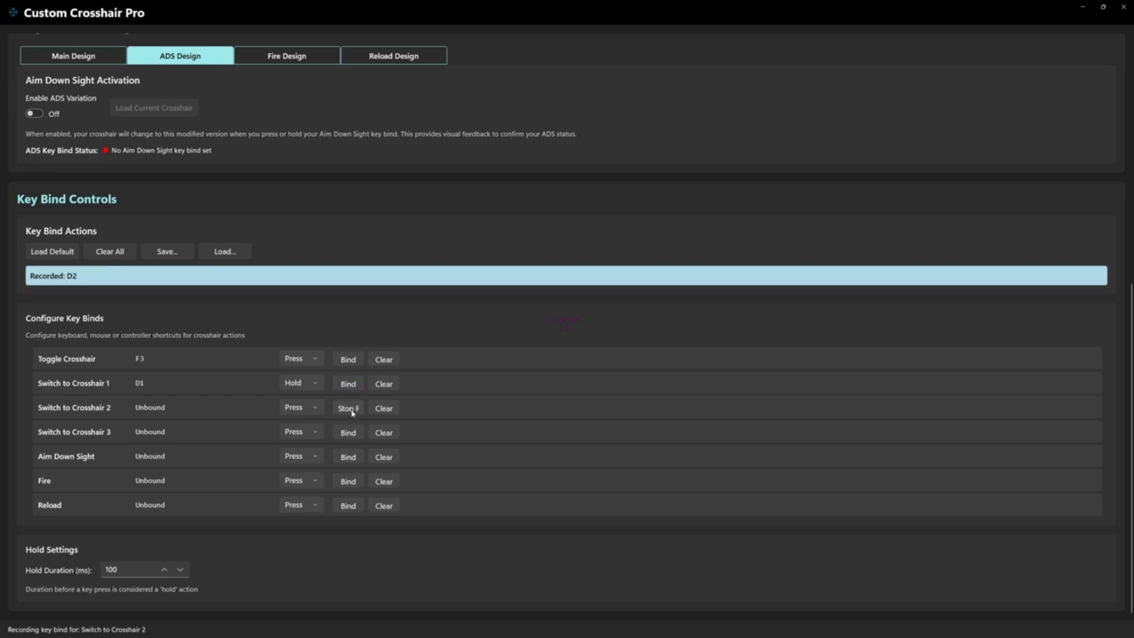
left_click(349, 409)
Delete Crosshair 3 from the crosshair slots and return to the key bind configuration.
scroll(694, 390, "up", 5)
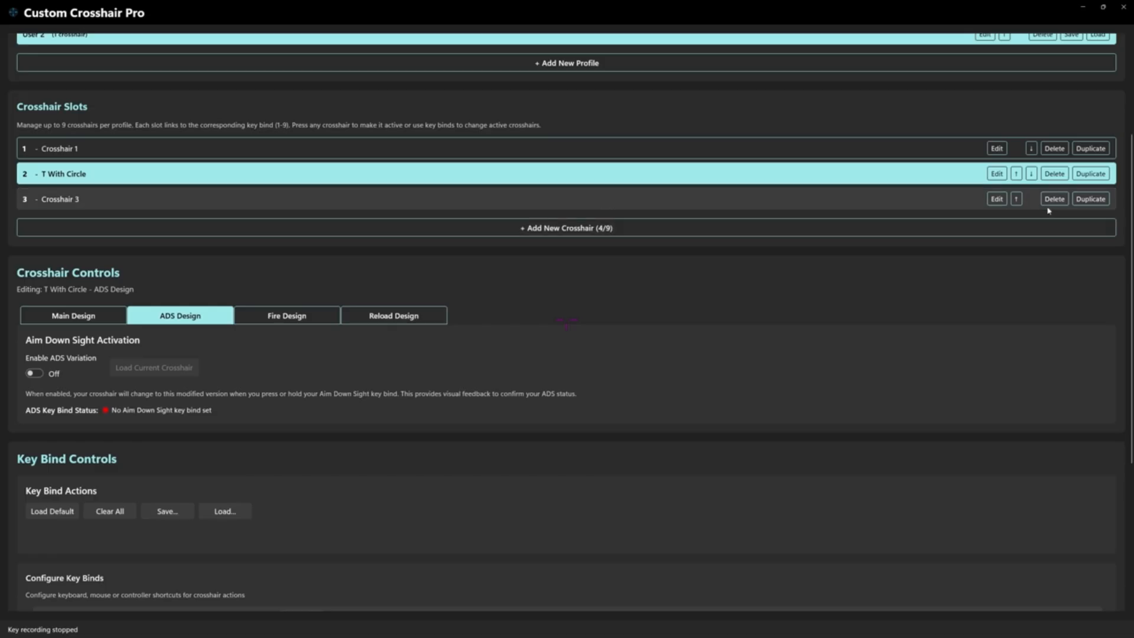
left_click(1055, 199)
left_click(509, 356)
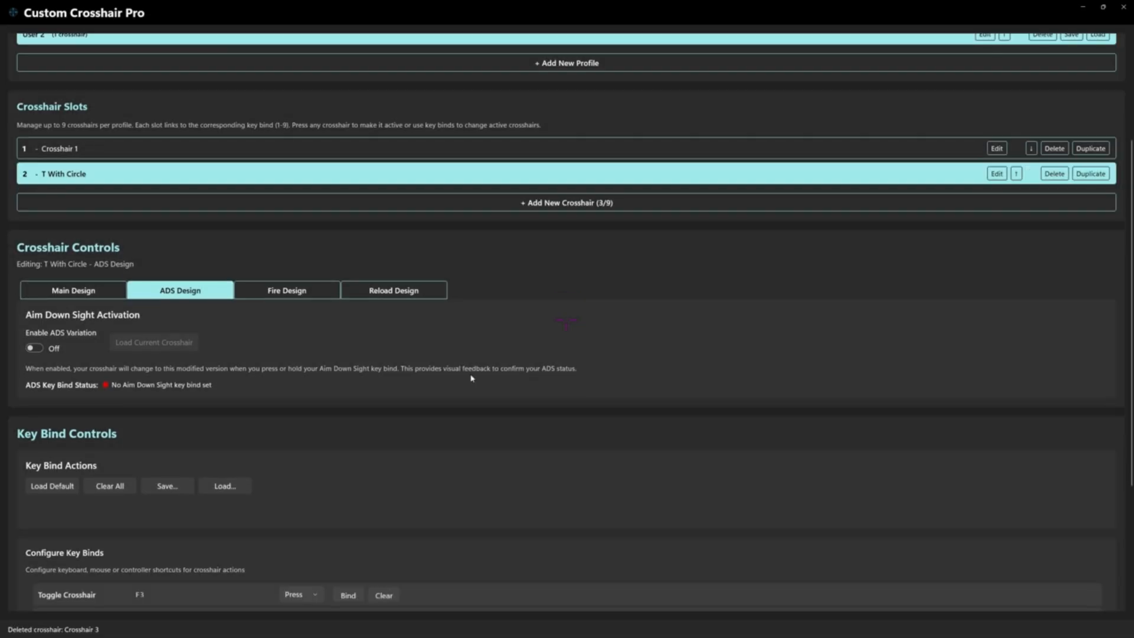
scroll(472, 378, "down", 4)
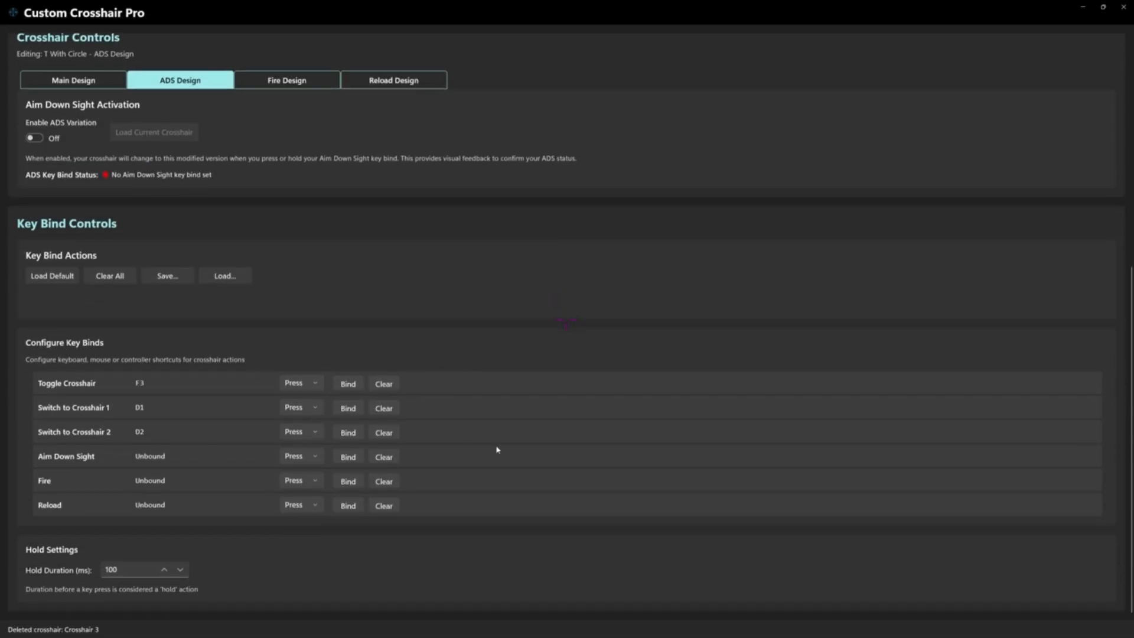
Test the 1 and 2 key binds in Press mode by switching repeatedly between Crosshair 1 and T With Circle.
key("1")
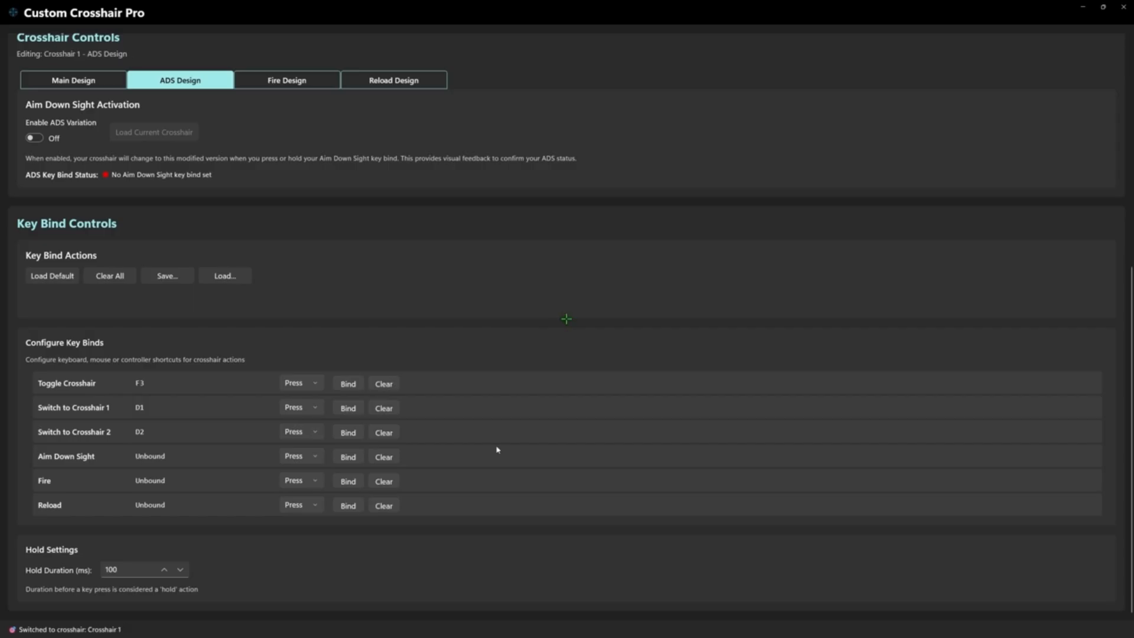
key("2")
key("1")
key("2")
key("1")
key("2")
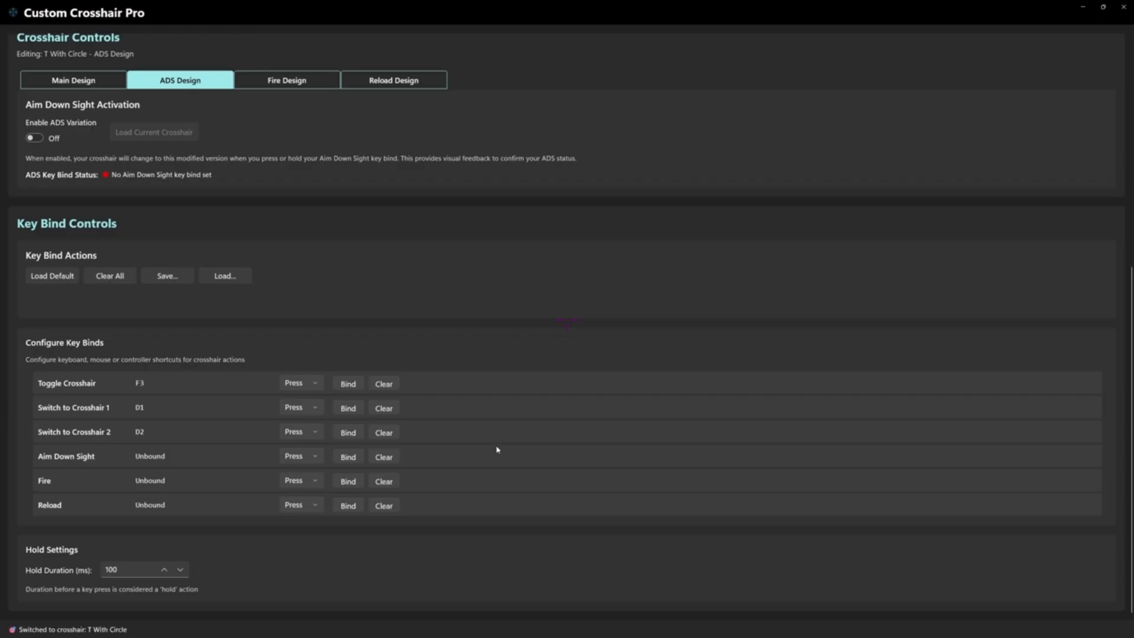
key("1")
Change the activation mode of both Switch to Crosshair 1 and Switch to Crosshair 2 to Hold.
left_click(296, 412)
left_click(313, 431)
left_click(318, 437)
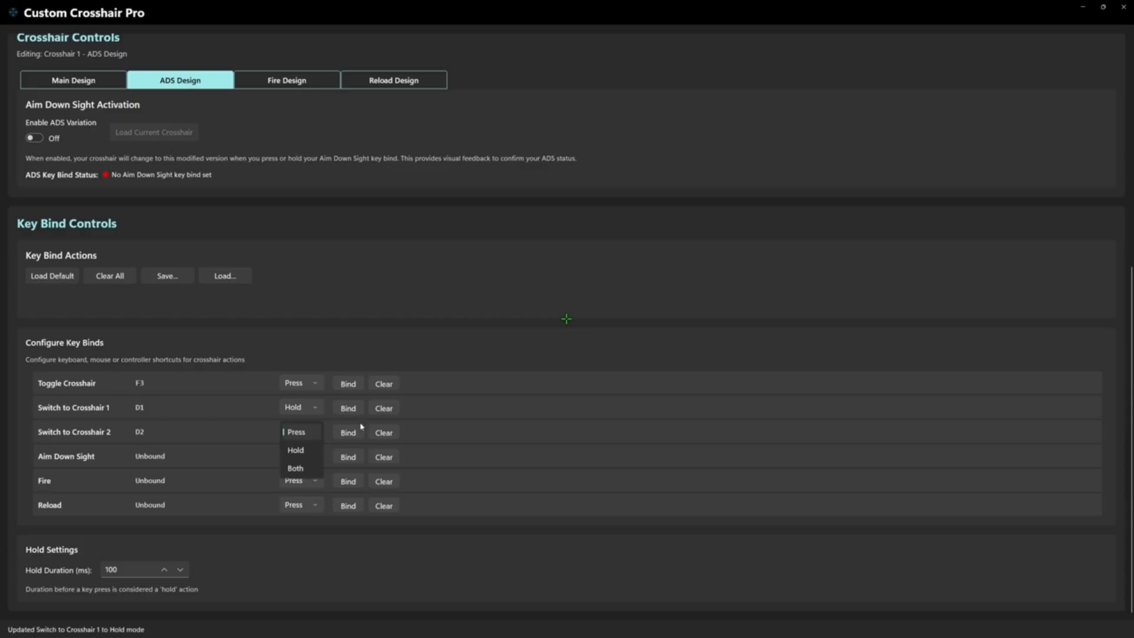
left_click(313, 452)
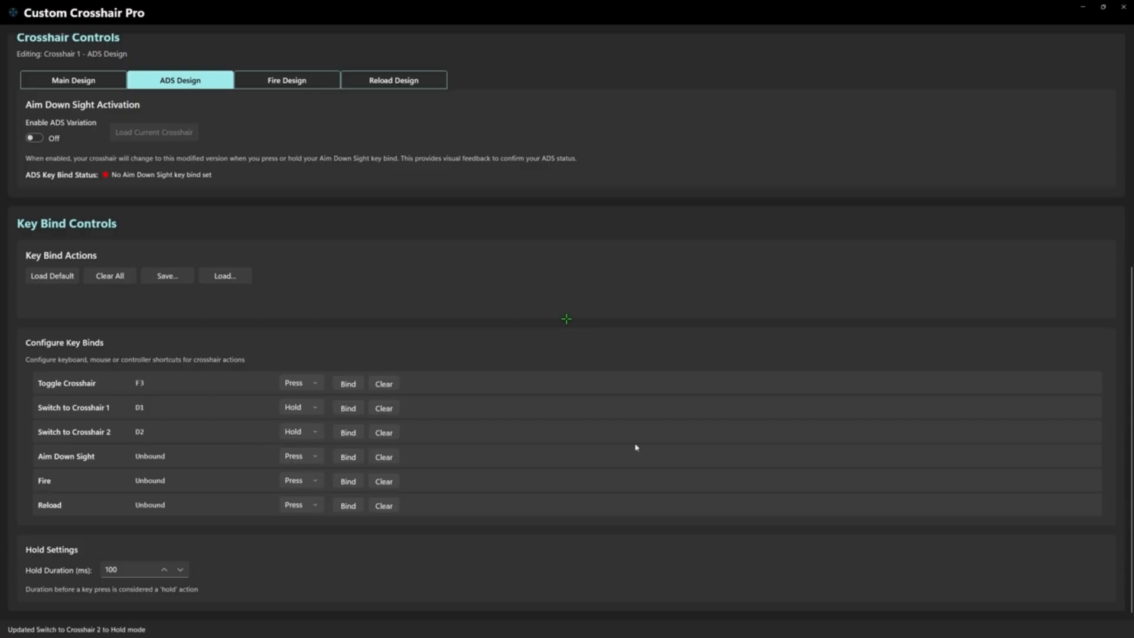
Test the Hold mode of the 1 and 2 key binds by switching between the two crosshairs several times.
key("1")
key("2")
key("1")
key("2")
key("1")
key("2")
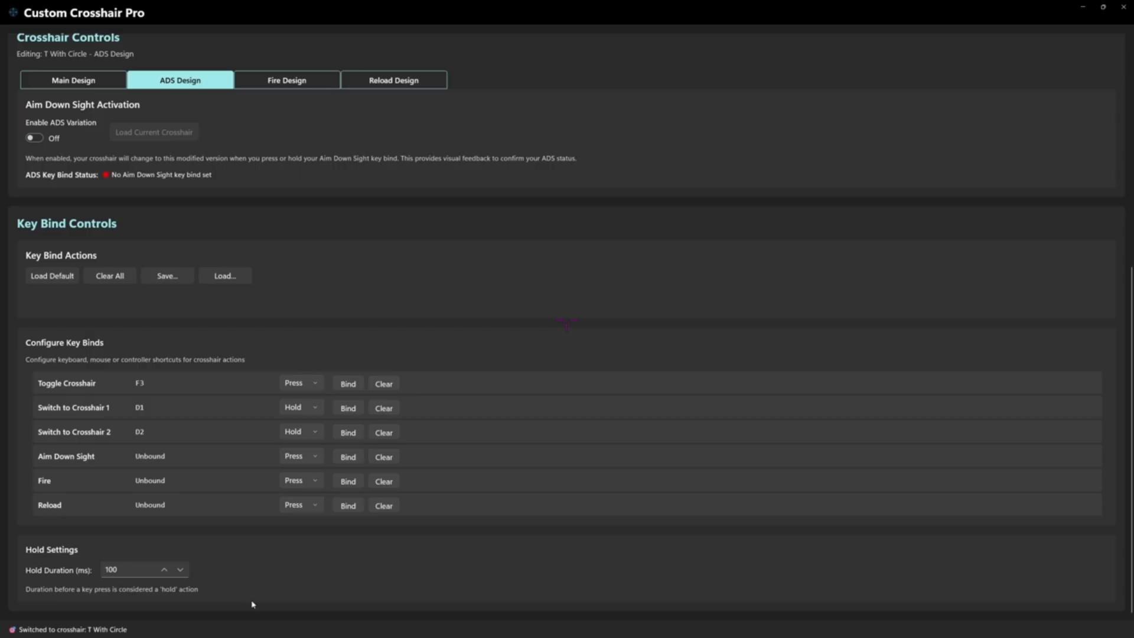
key("1")
key("2")
key("1")
key("2")
Bind Aim Down Sight to the controller's left trigger, Fire to its right trigger and Reload to its X button.
left_click(349, 457)
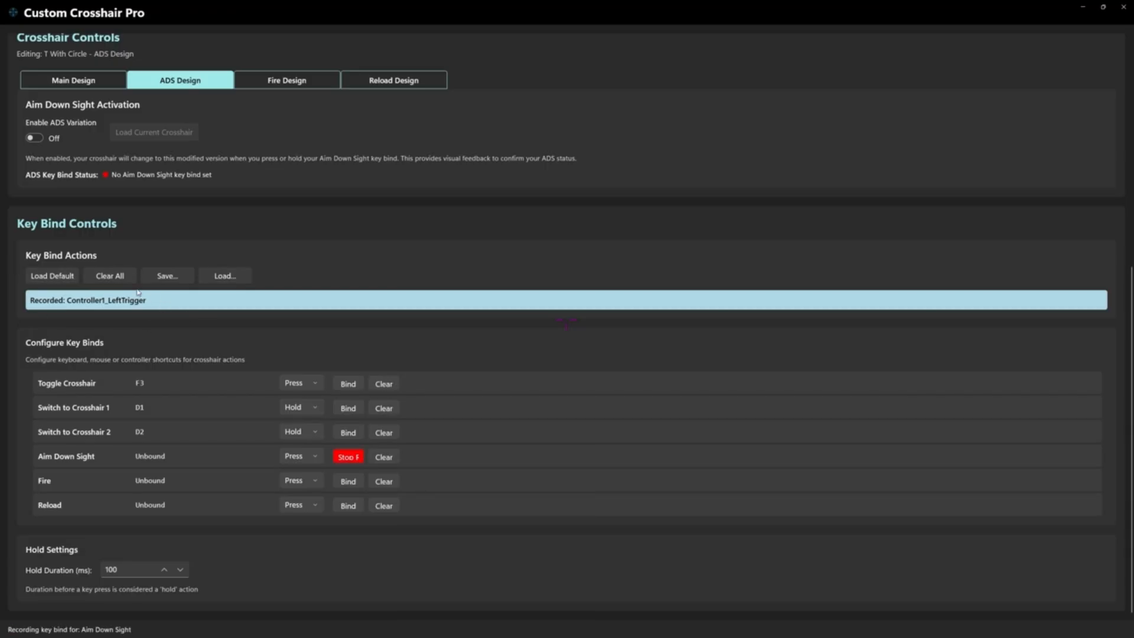
left_click(349, 458)
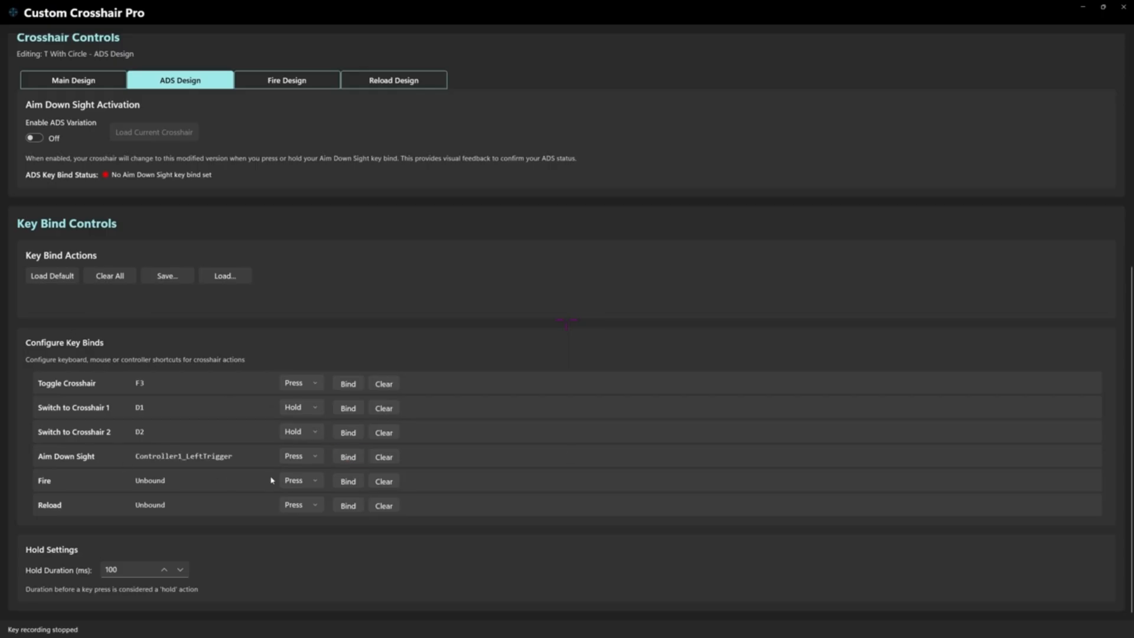
left_click(348, 482)
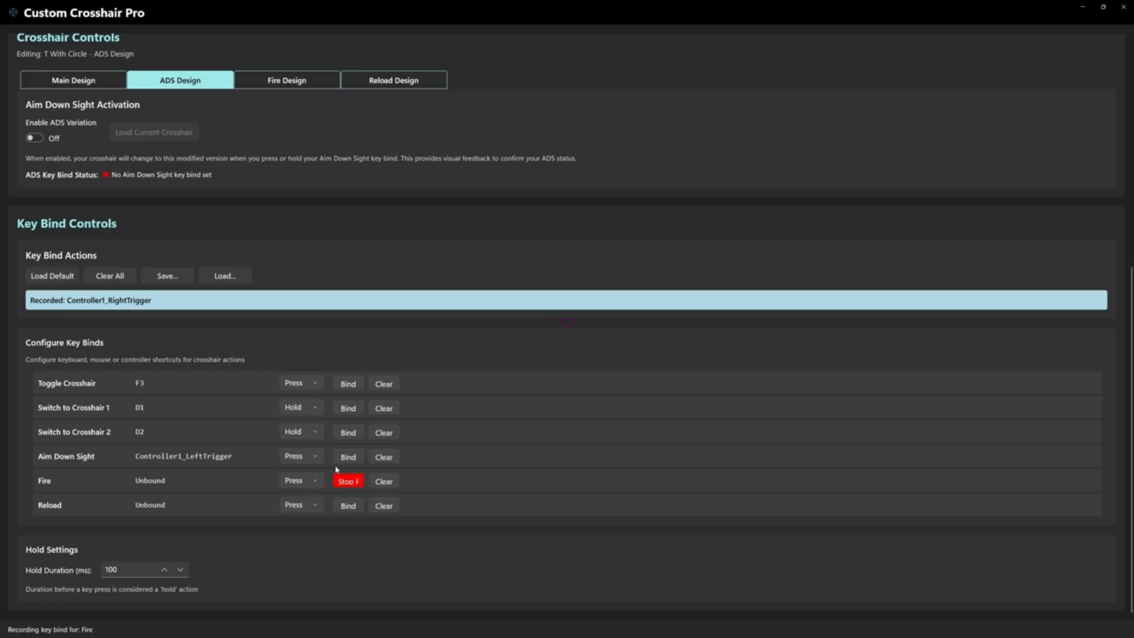
left_click(350, 481)
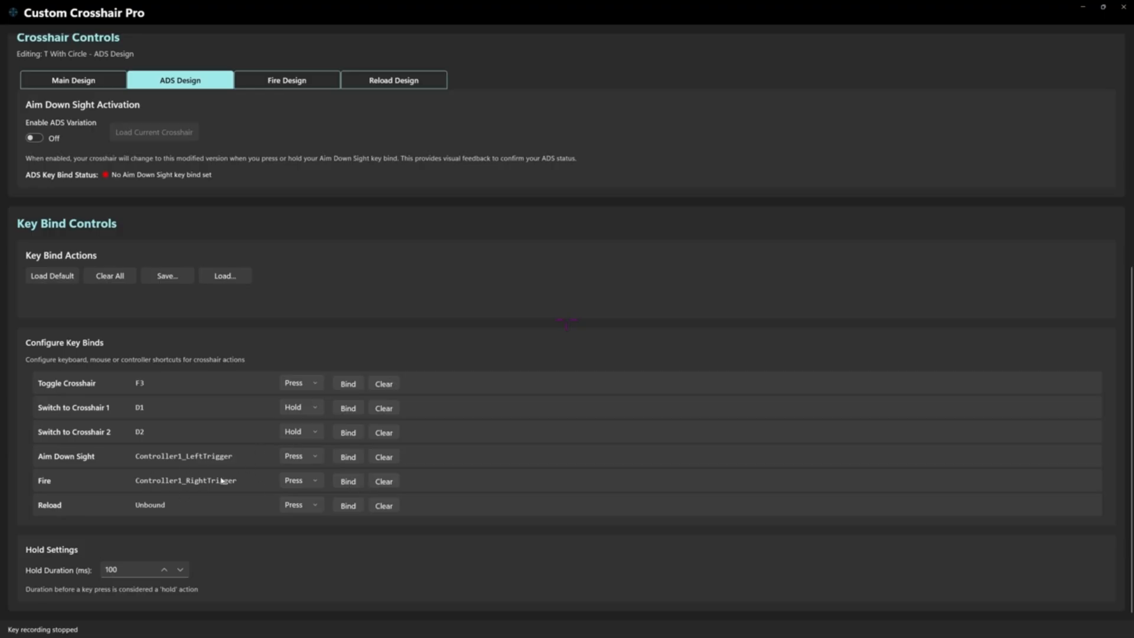
left_click(356, 508)
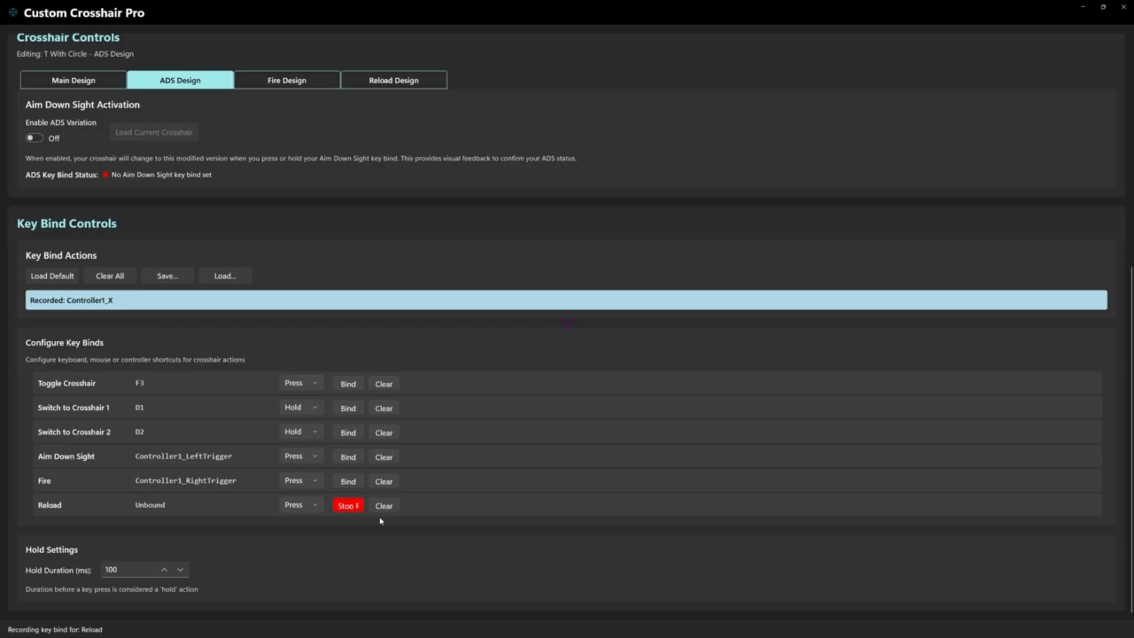
left_click(352, 508)
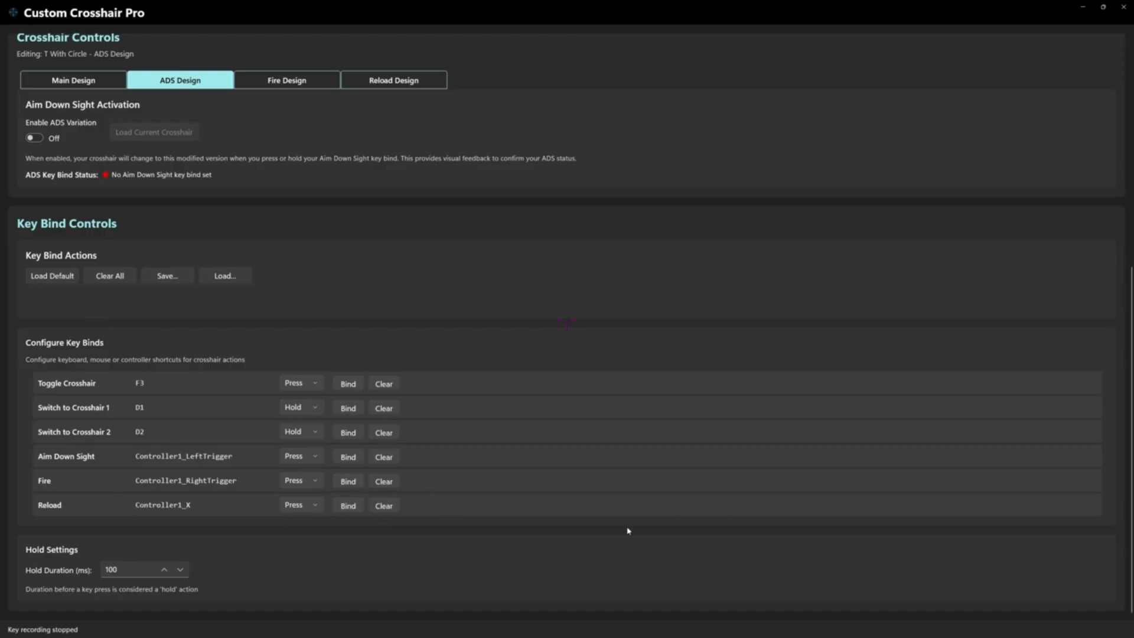
scroll(627, 531, "up", 5)
scroll(339, 463, "down", 2)
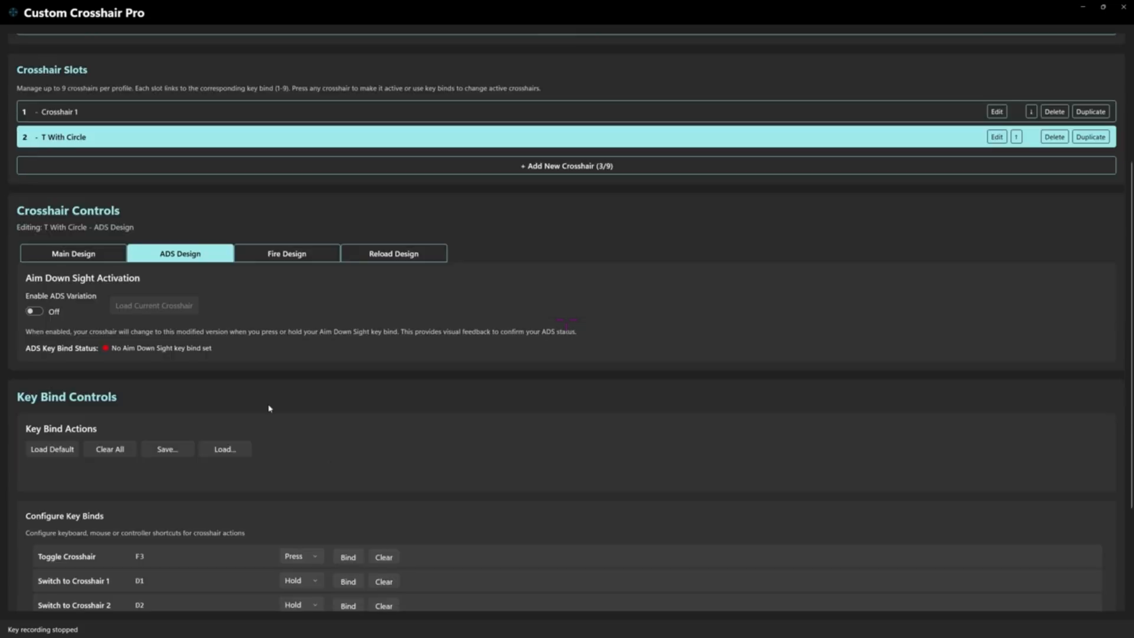
Enable the ADS variation for the T With Circle crosshair and load the current crosshair design into it.
left_click(74, 255)
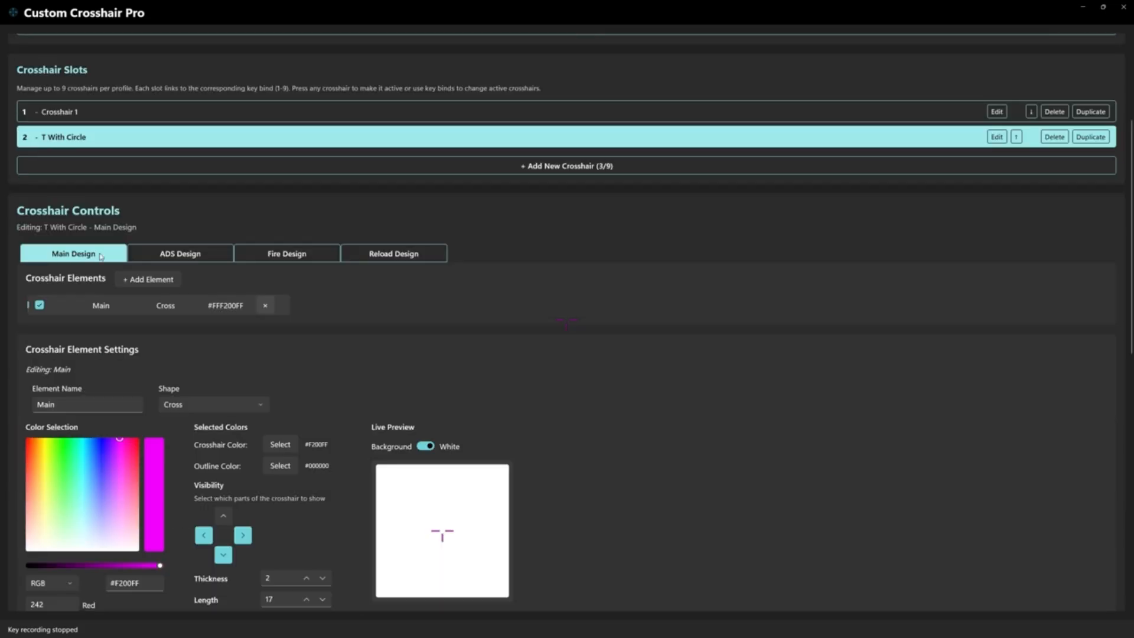
left_click(171, 256)
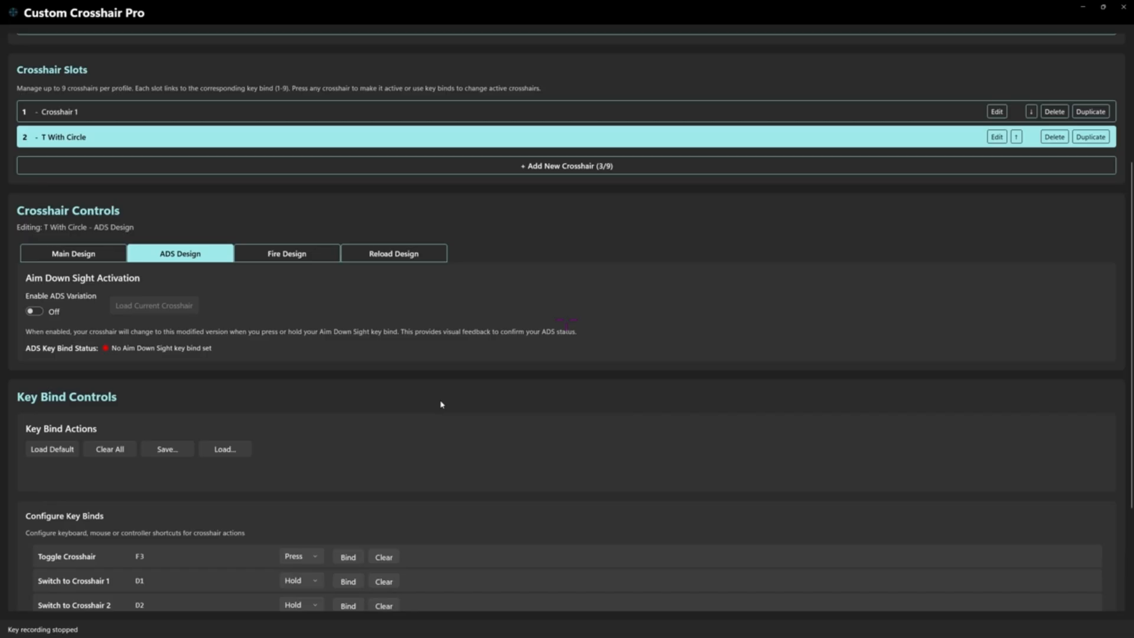
left_click(34, 311)
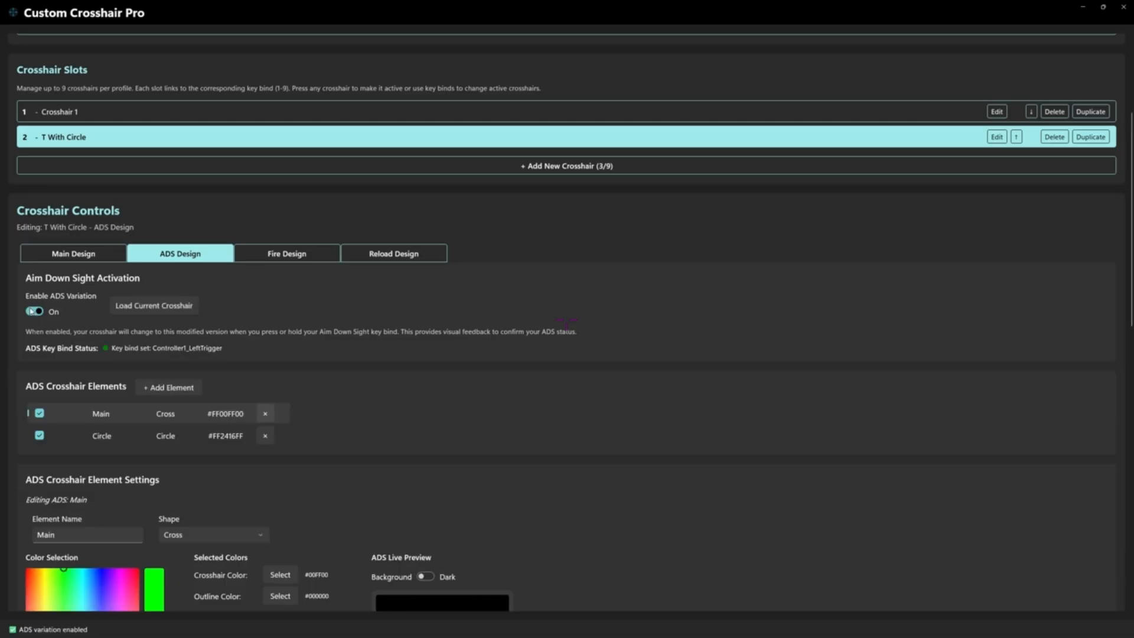
left_click(147, 308)
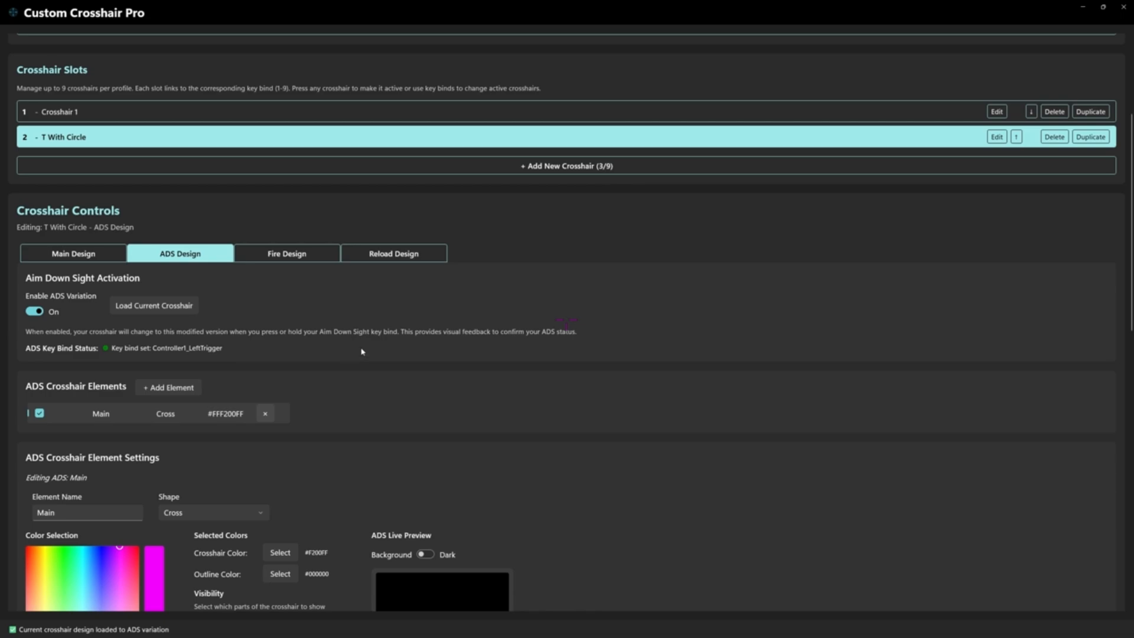
Add a second element to the T With Circle main design and set its shape to Circle.
left_click(74, 257)
scroll(215, 294, "down", 3)
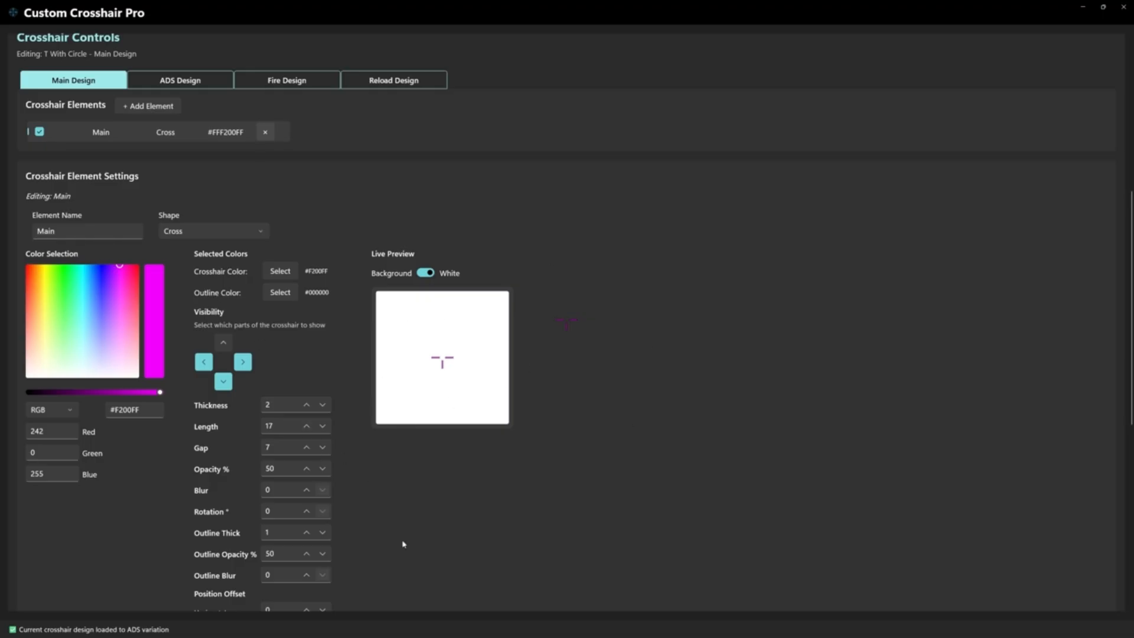
scroll(493, 554, "up", 4)
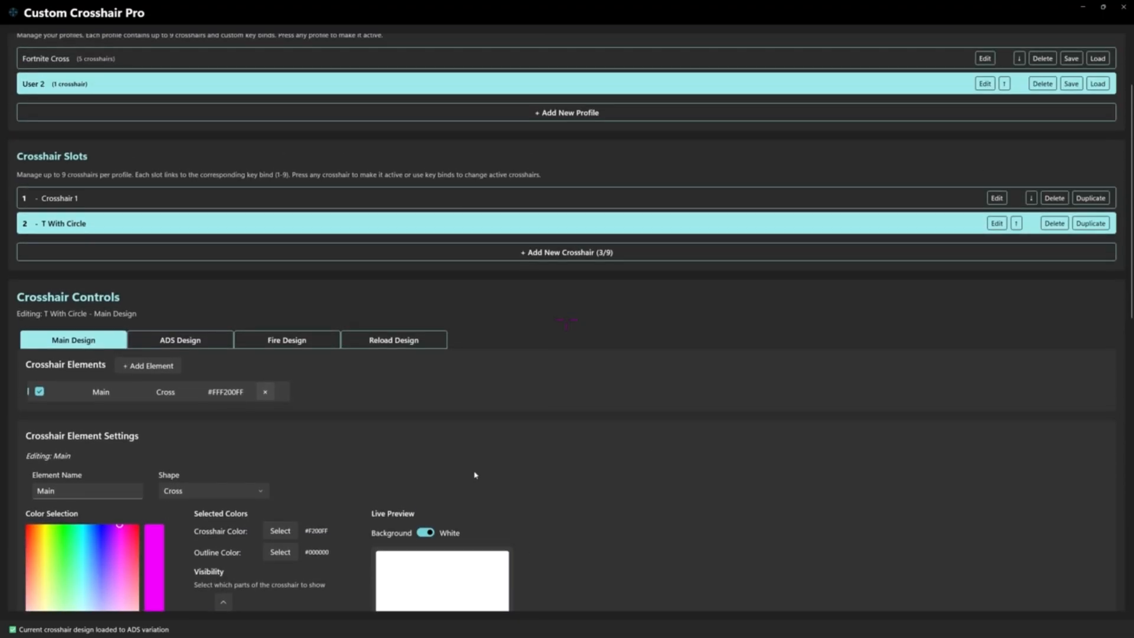
scroll(476, 475, "down", 2)
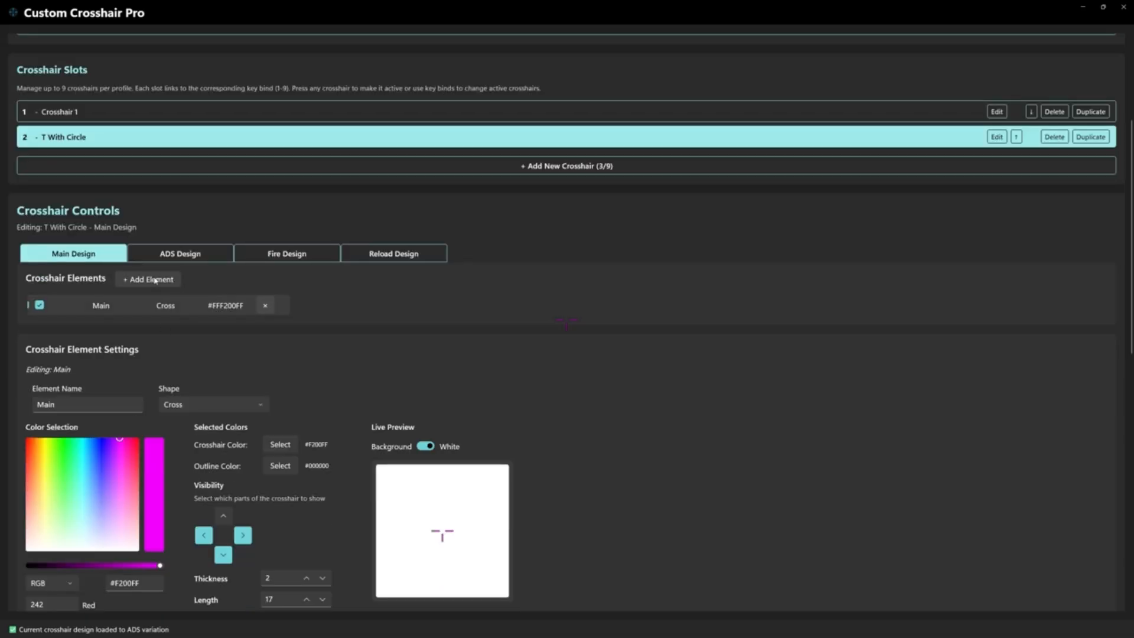
left_click(151, 280)
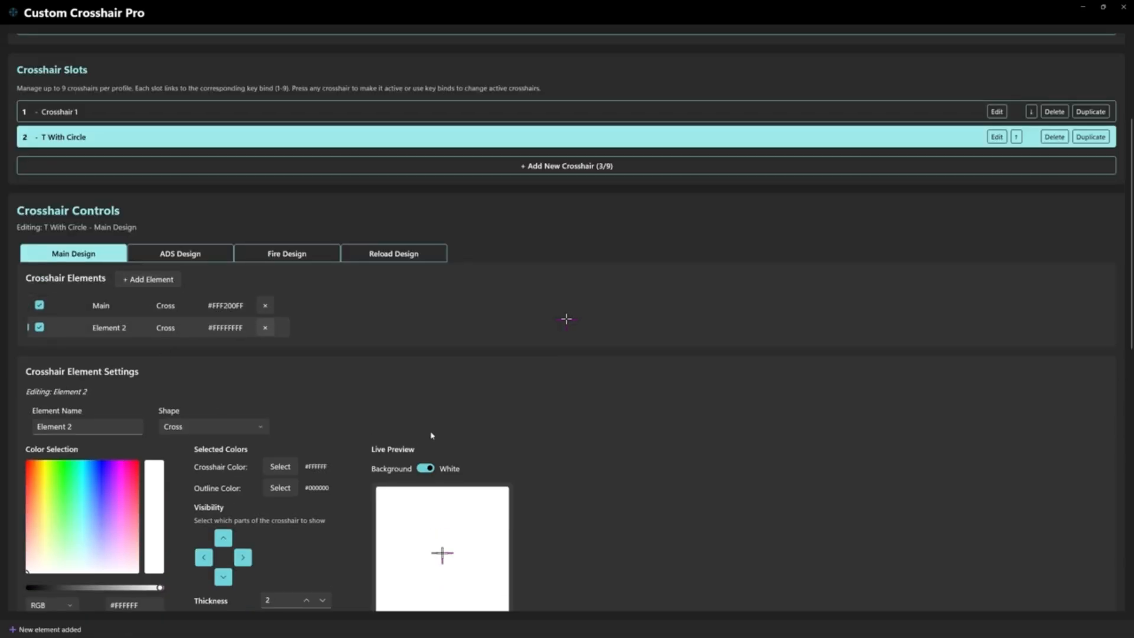
left_click(215, 427)
left_click(199, 374)
scroll(494, 406, "down", 8)
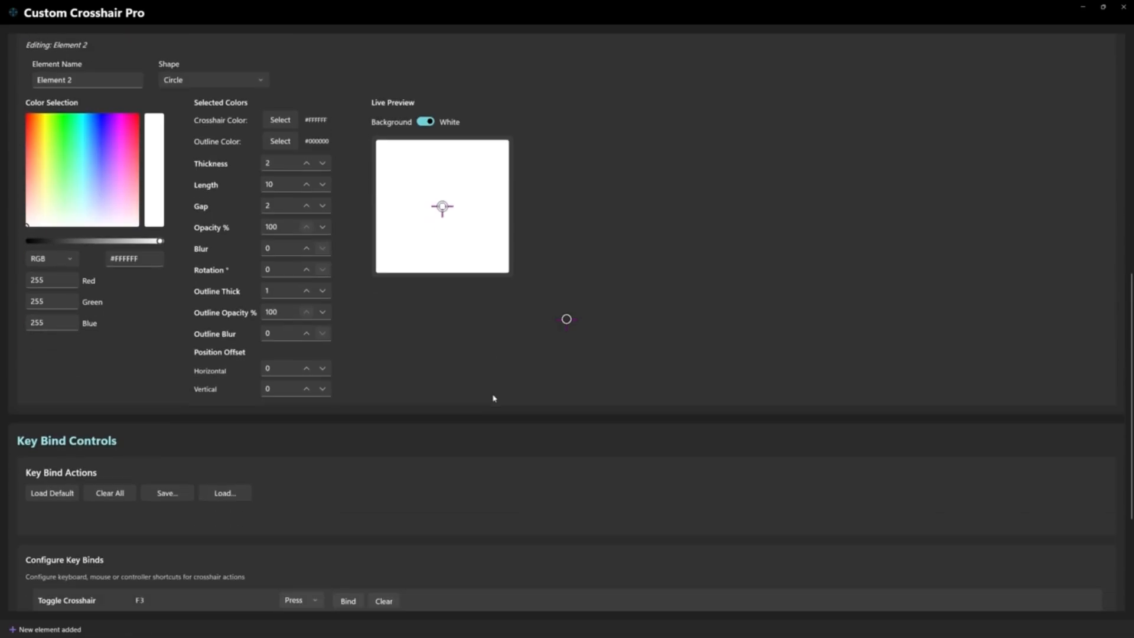
Increase the length of the circle element to 33 so it surrounds the T-shaped cross.
scroll(569, 339, "up", 4)
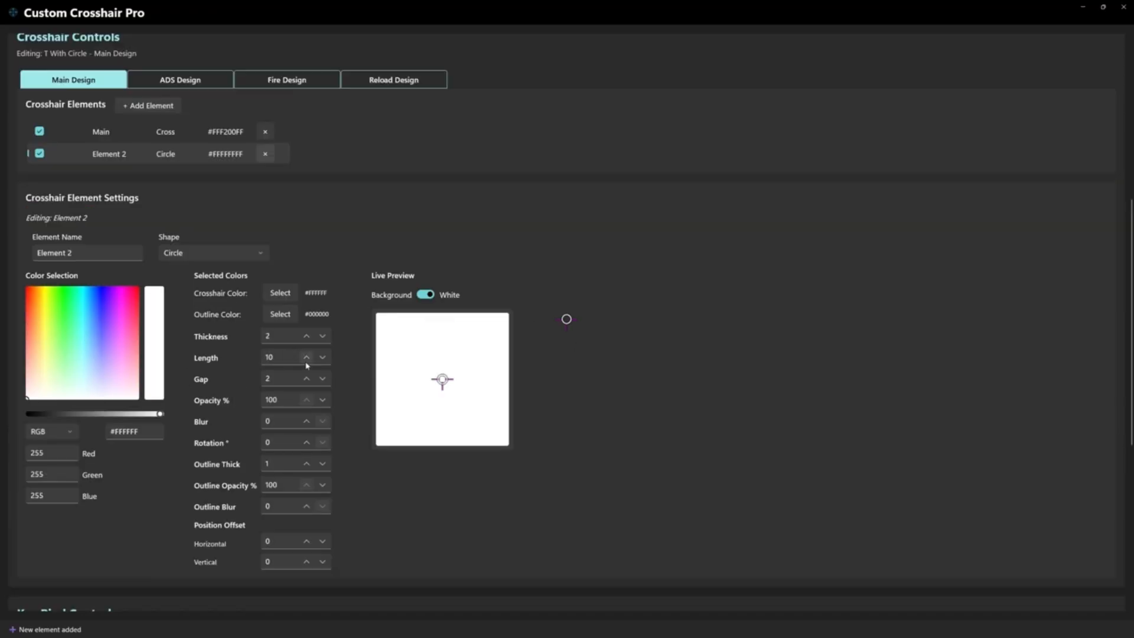
triple_click(306, 362)
triple_click(306, 362)
triple_click(306, 362)
triple_click(306, 363)
double_click(306, 365)
double_click(307, 364)
double_click(307, 364)
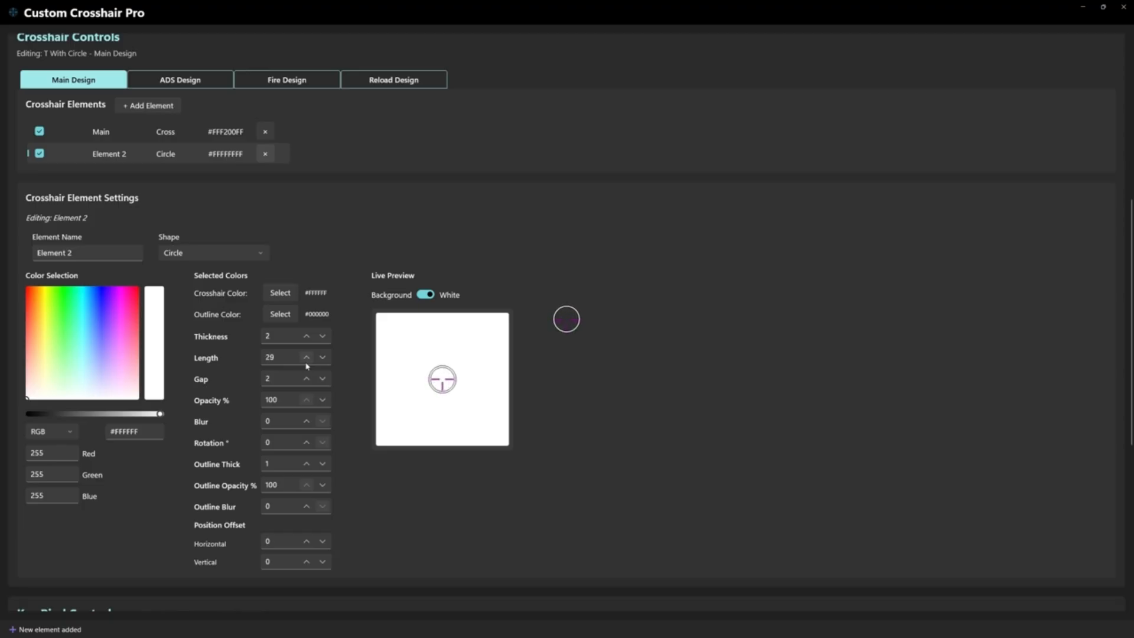
double_click(307, 365)
left_click(306, 364)
left_click(306, 365)
left_click(307, 364)
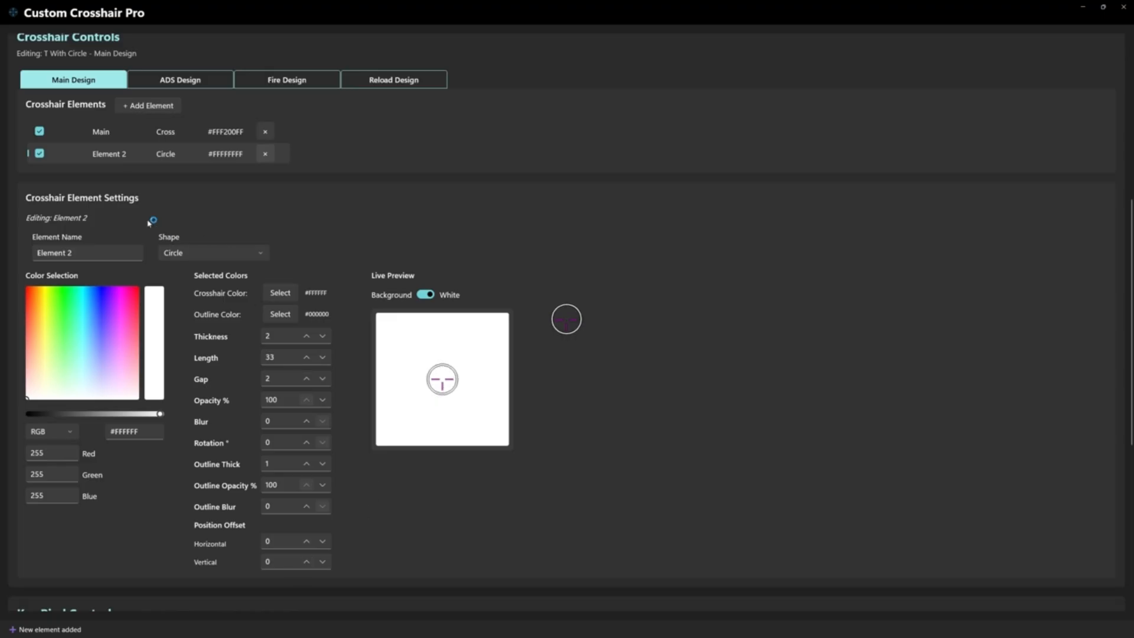
Check the Main element's position offset and set the circle element's vertical offset to 2.
left_click(114, 139)
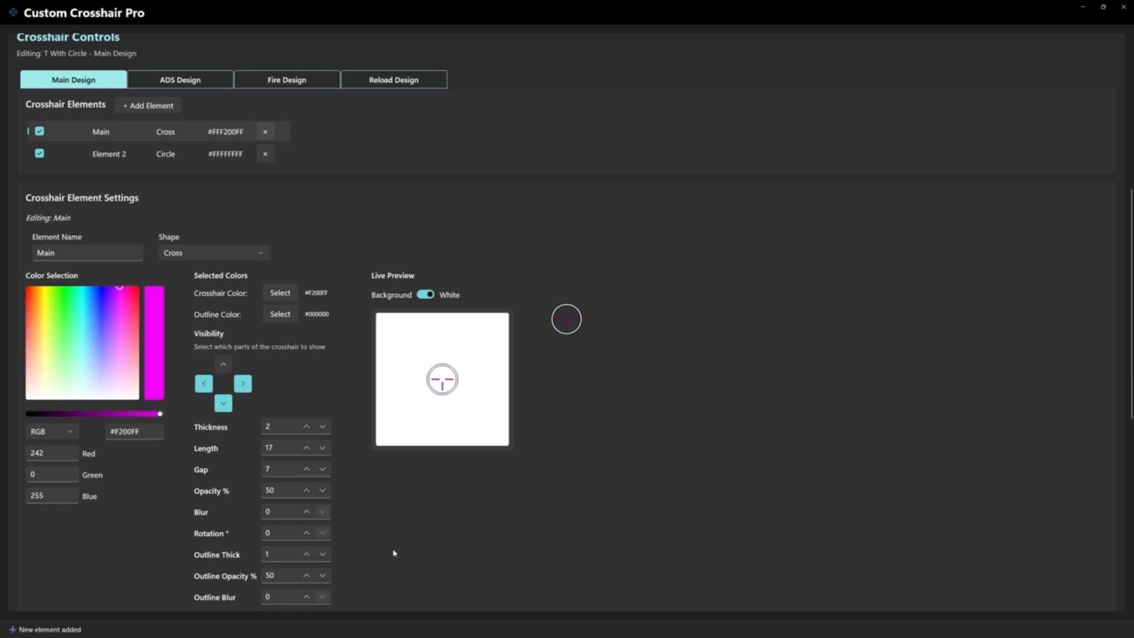
scroll(354, 522, "down", 3)
scroll(385, 481, "up", 3)
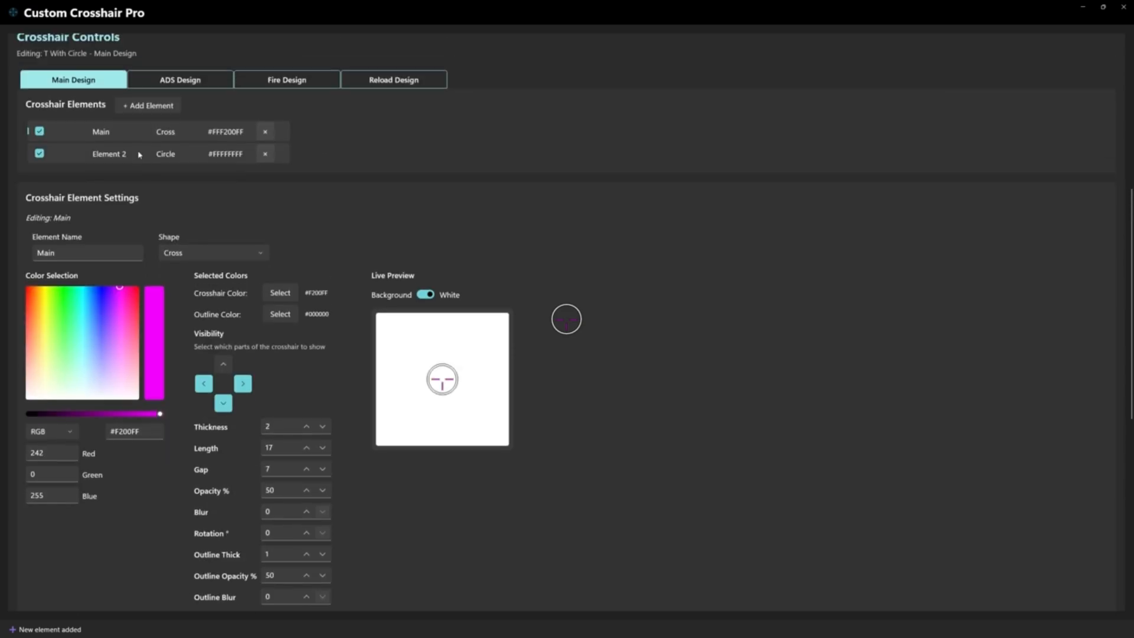
left_click(139, 155)
scroll(392, 480, "down", 3)
double_click(306, 388)
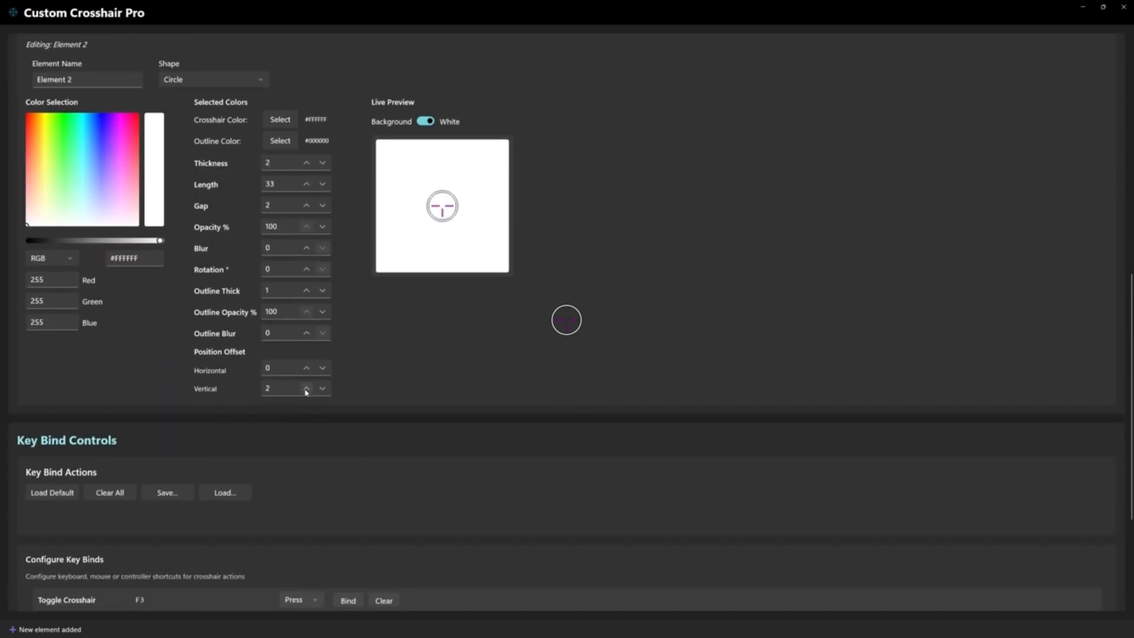
Set both the opacity and the outline opacity of the circle element to 50%.
scroll(430, 388, "up", 3)
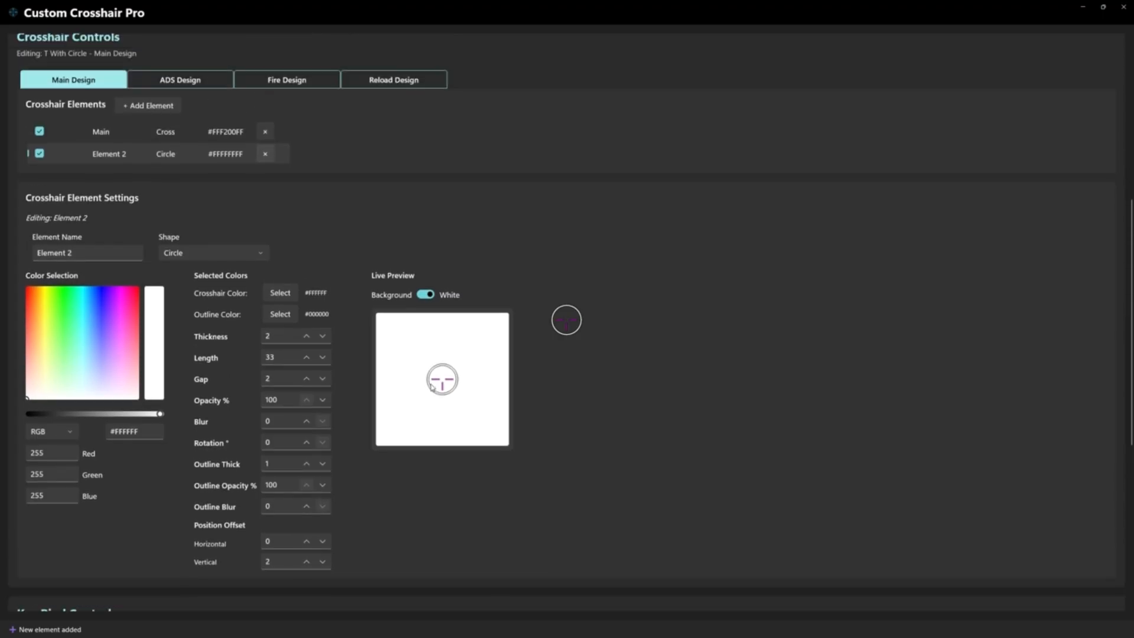
double_click(281, 400)
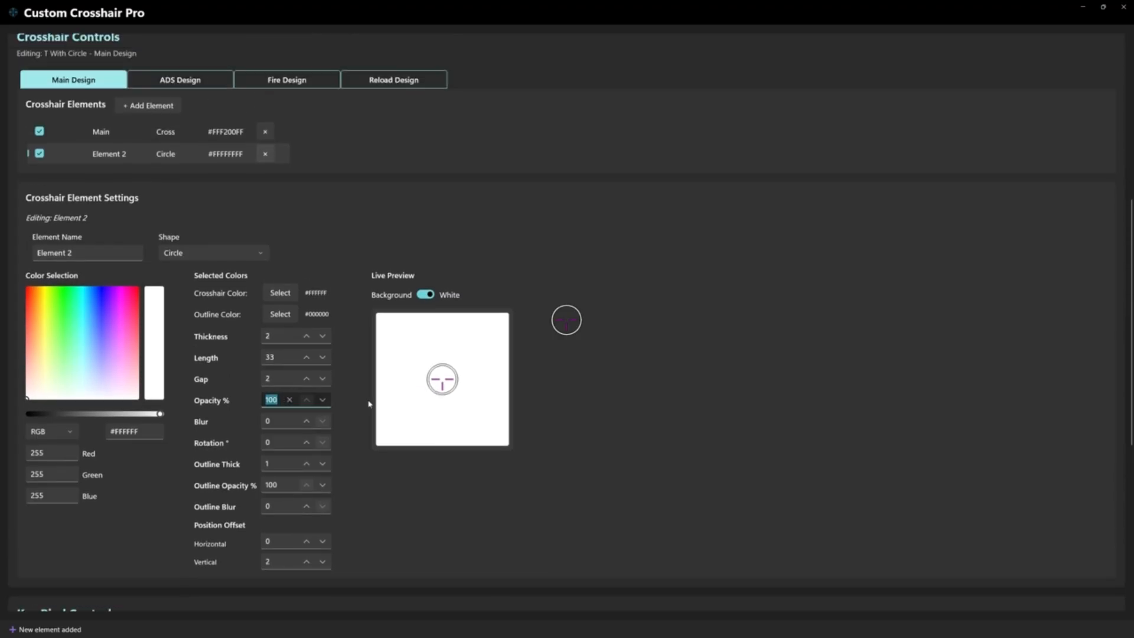
type("50")
key("Tab")
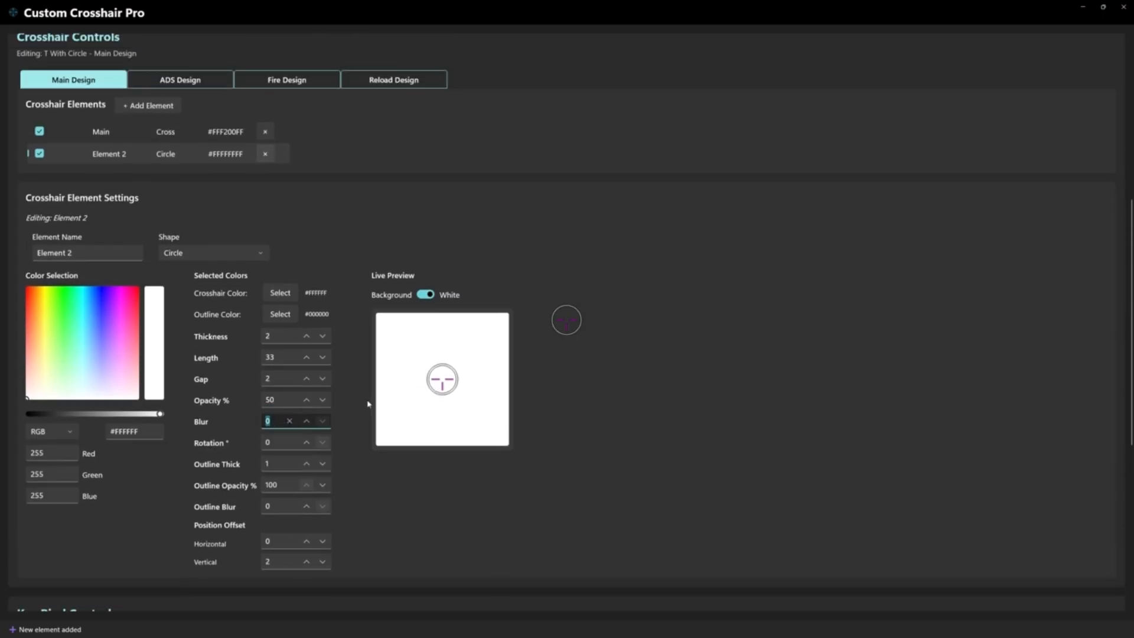
double_click(280, 485)
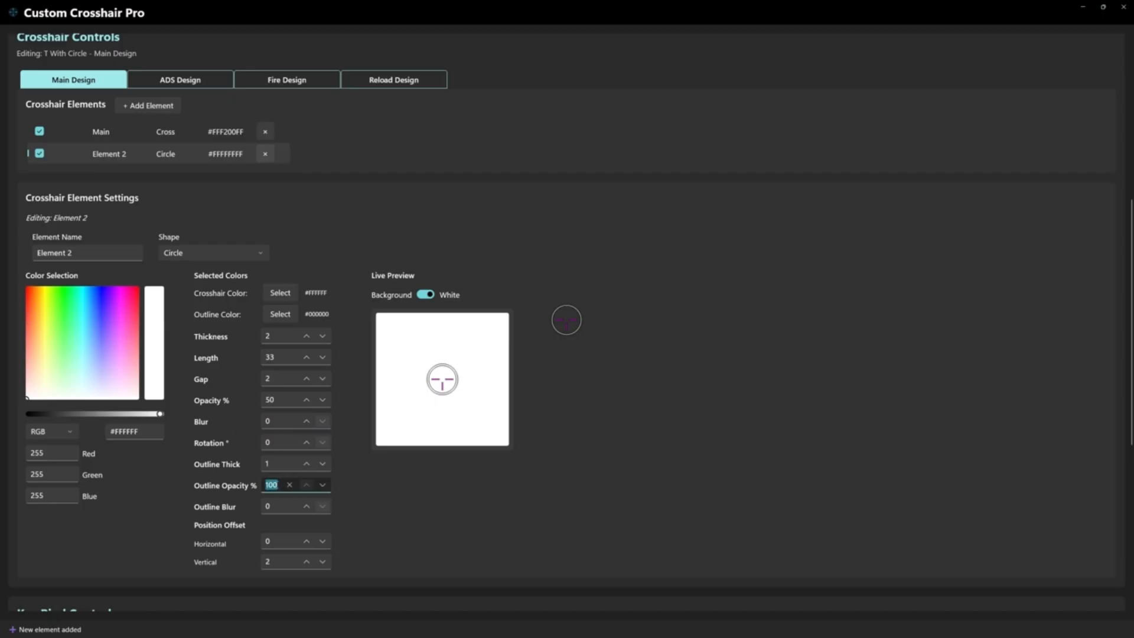
type("50")
left_click(139, 300)
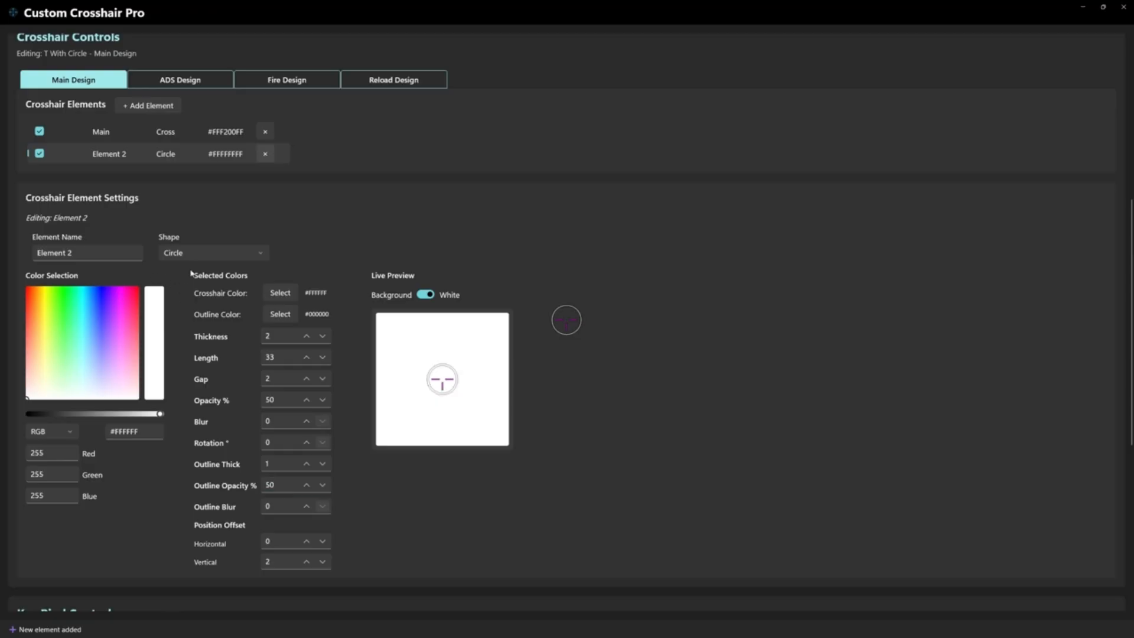
Set the circle element's crosshair color to green #26FF08 and its outline color to dark blue #19284F.
left_click(62, 291)
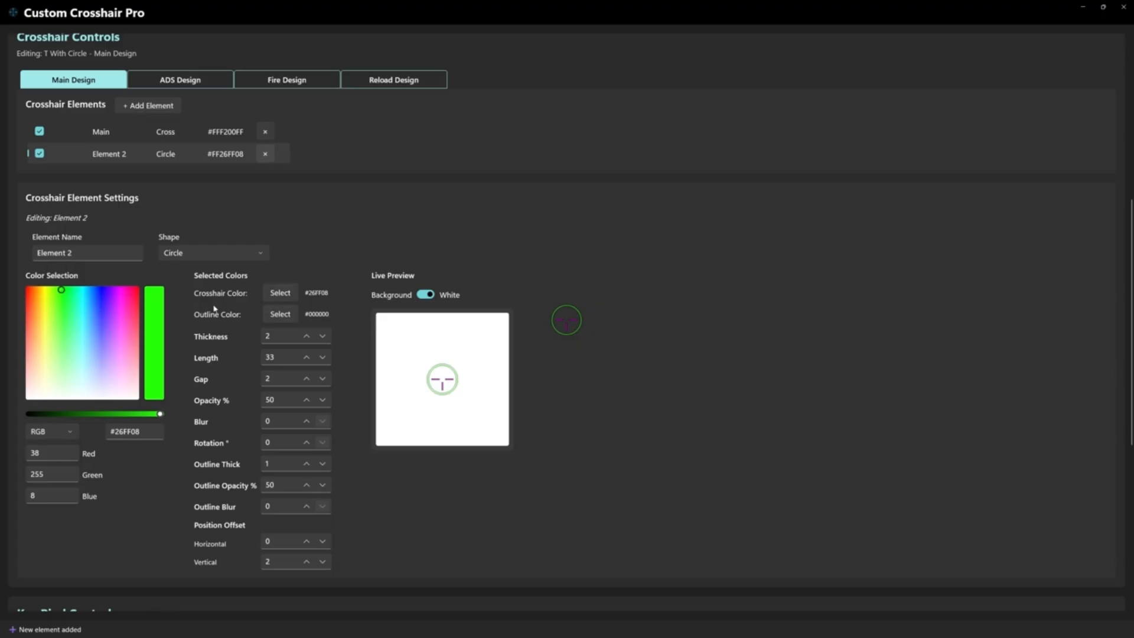
left_click(280, 314)
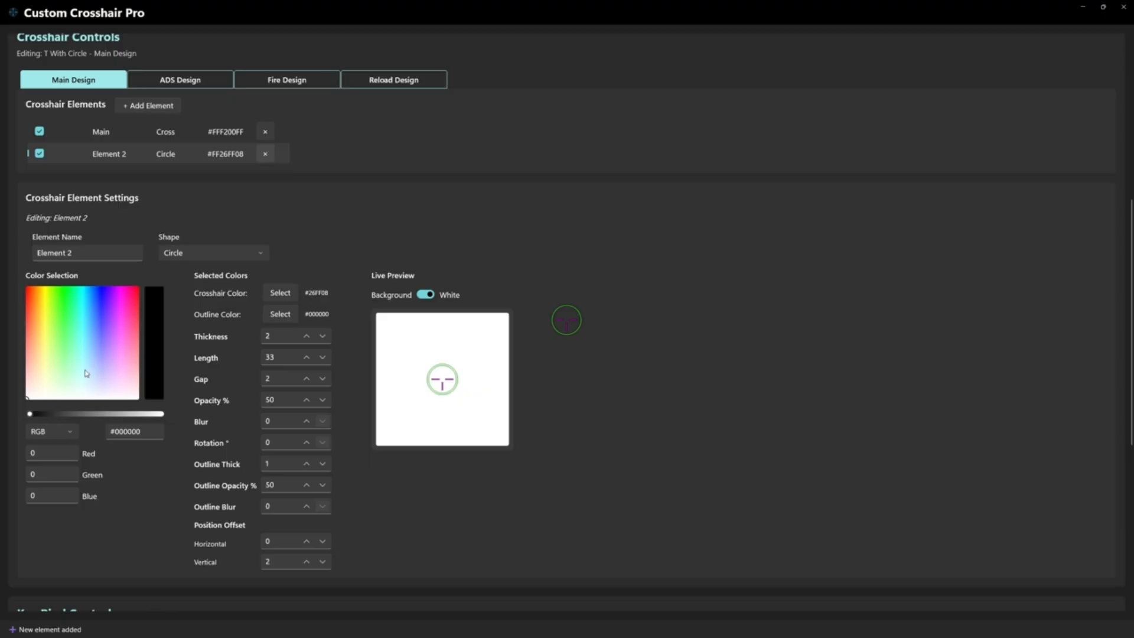
left_click(120, 310)
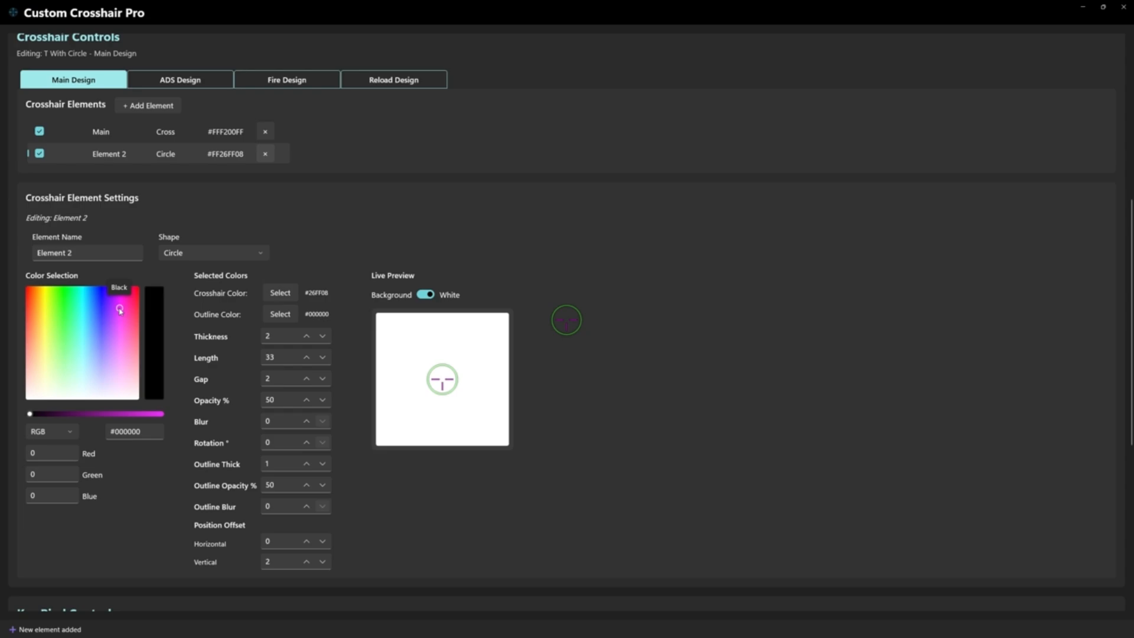
left_click(101, 304)
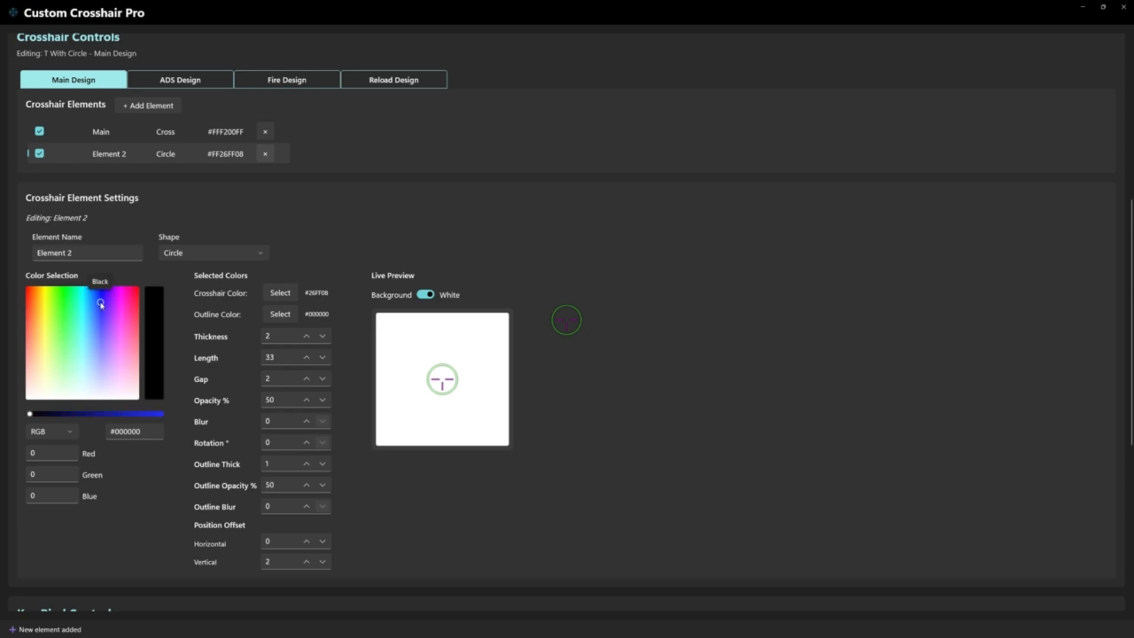
left_click(79, 310)
left_click(58, 317)
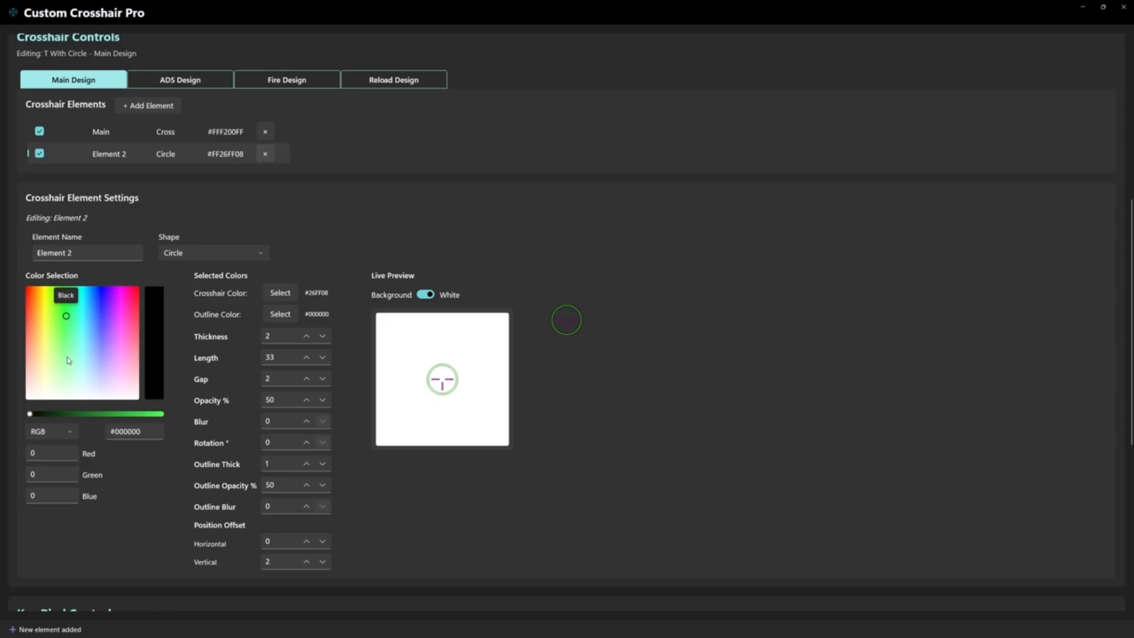
left_click(110, 351)
left_click_drag(31, 415, 71, 416)
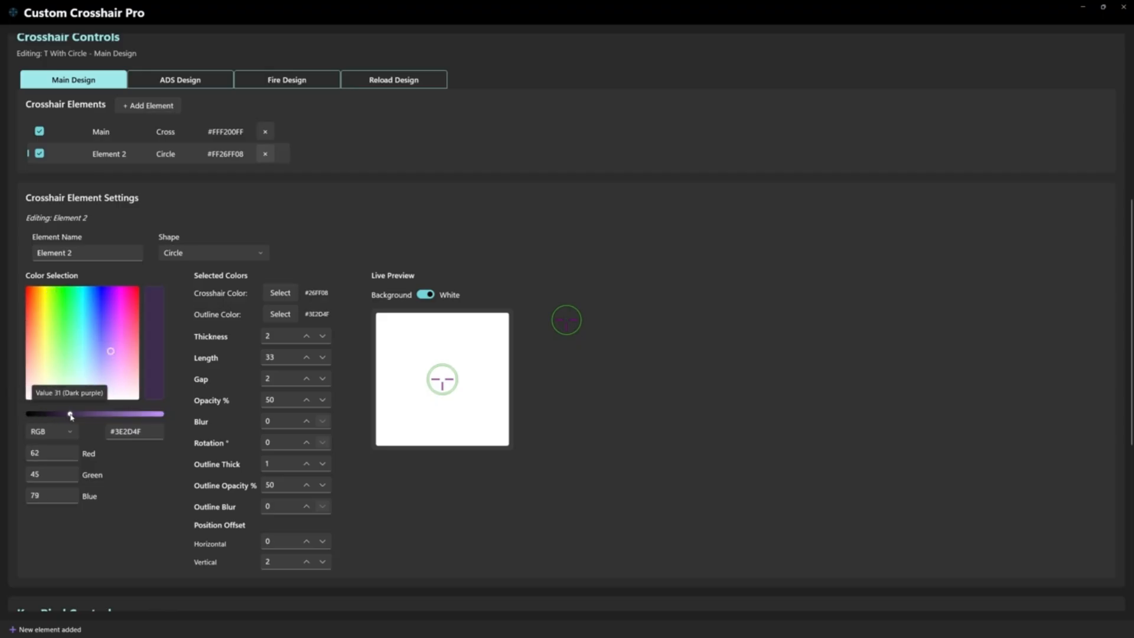
left_click(114, 312)
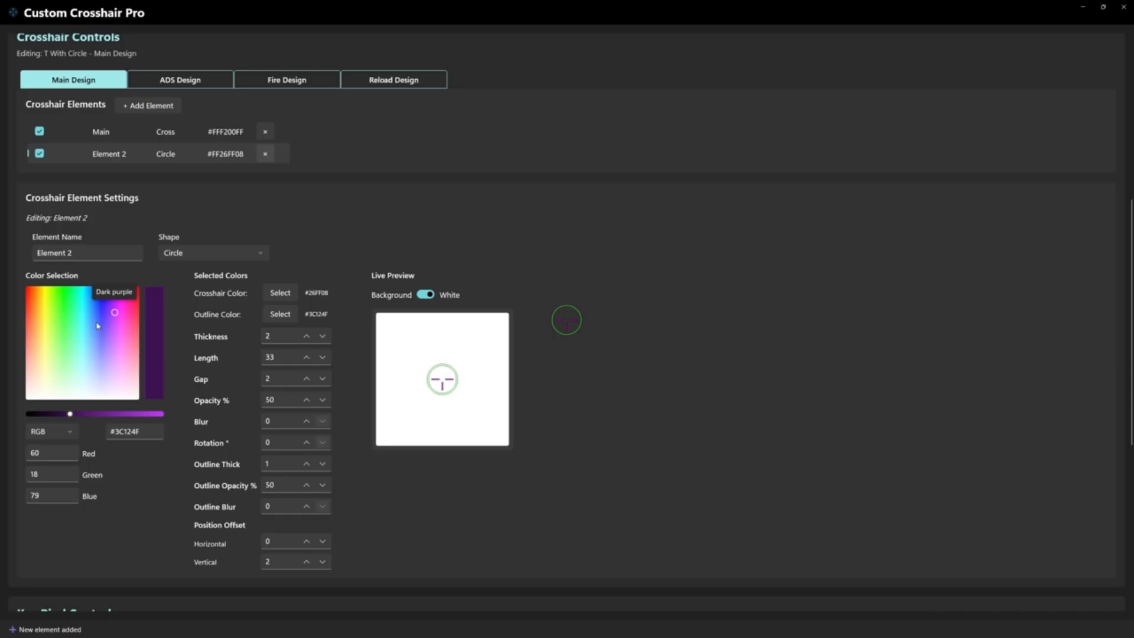
left_click(97, 322)
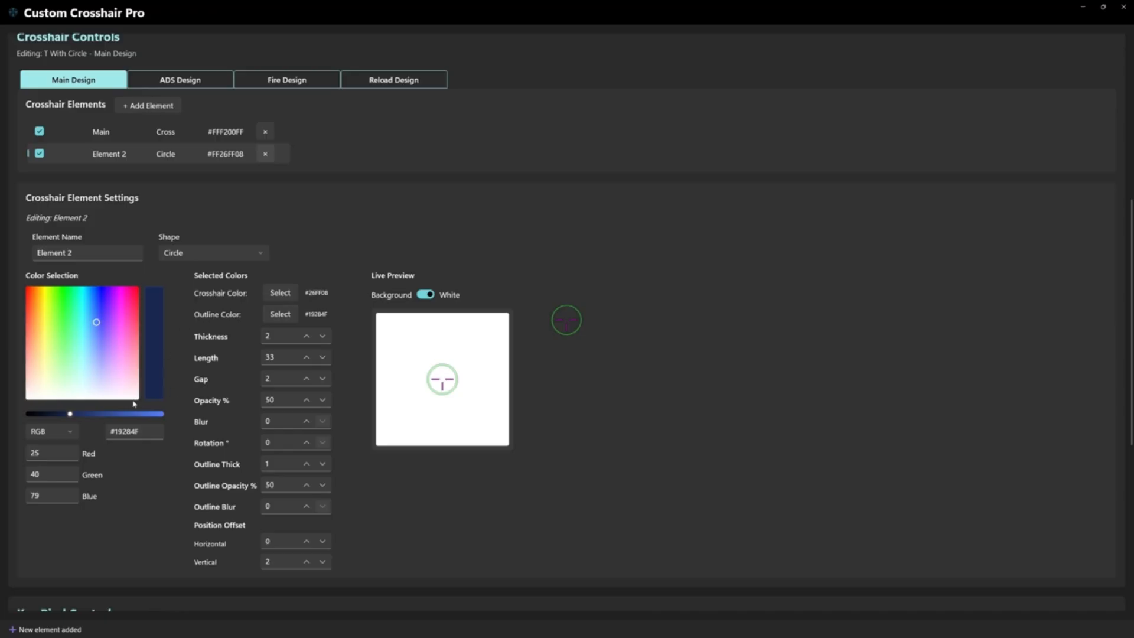
Load the current main design, including the circle element, into the ADS variation of T With Circle.
scroll(603, 468, "down", 1)
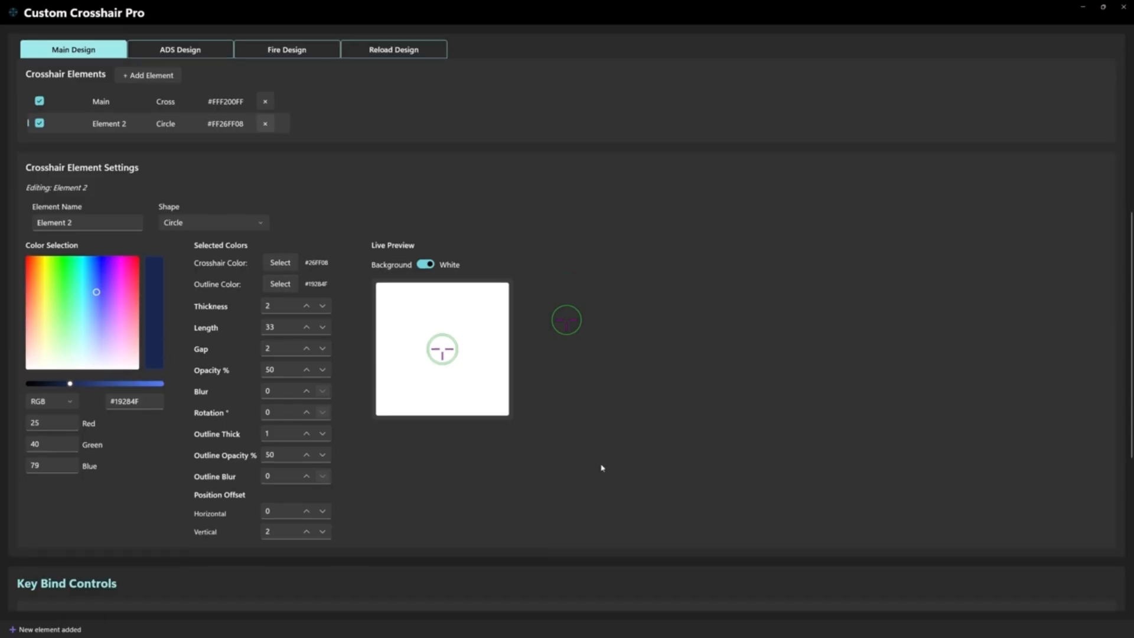
scroll(602, 468, "down", 5)
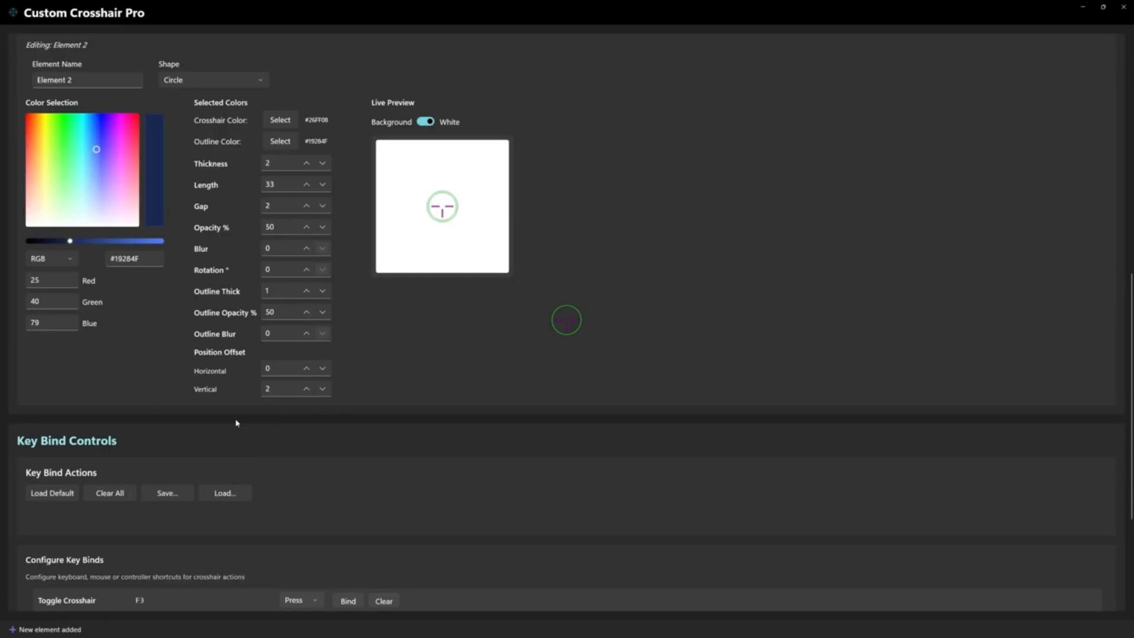
scroll(210, 424, "up", 15)
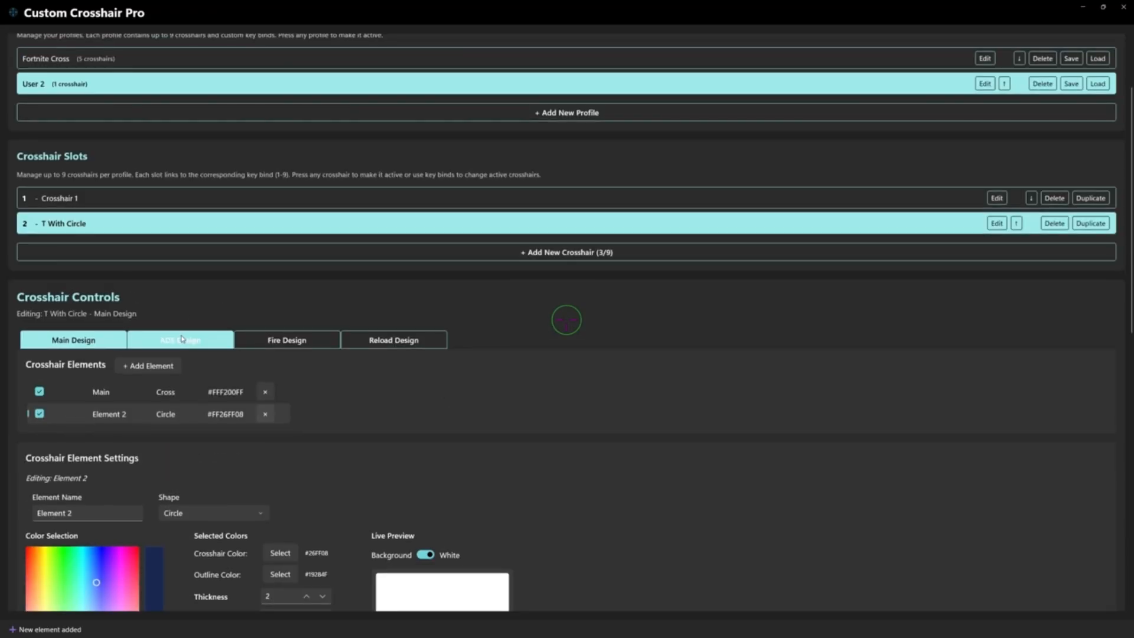
left_click(181, 339)
scroll(467, 450, "down", 9)
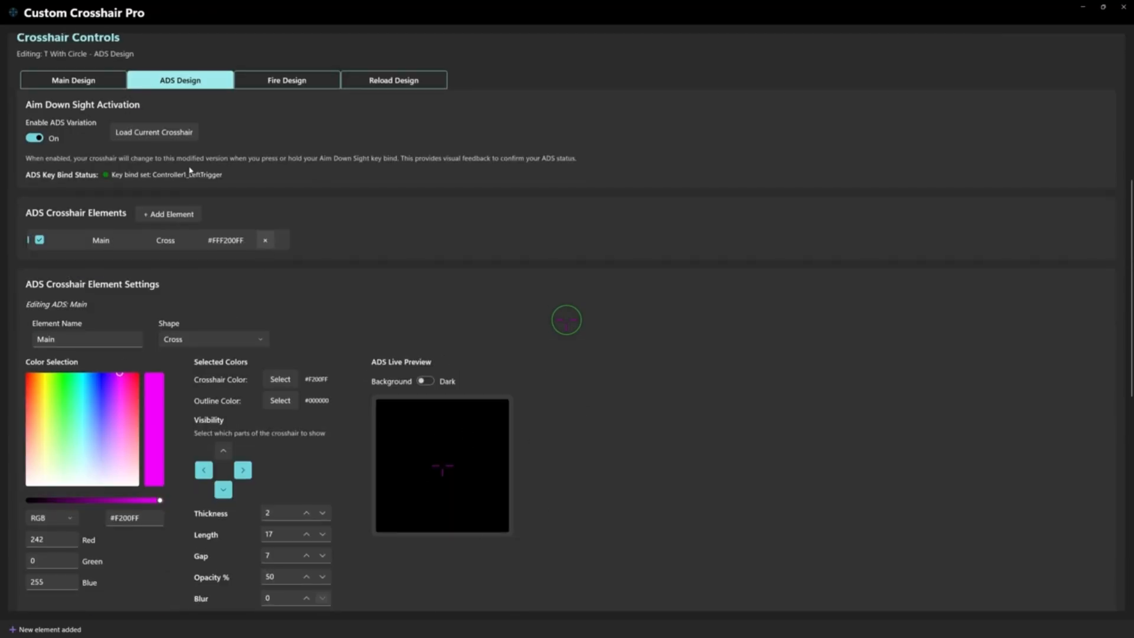
left_click(157, 133)
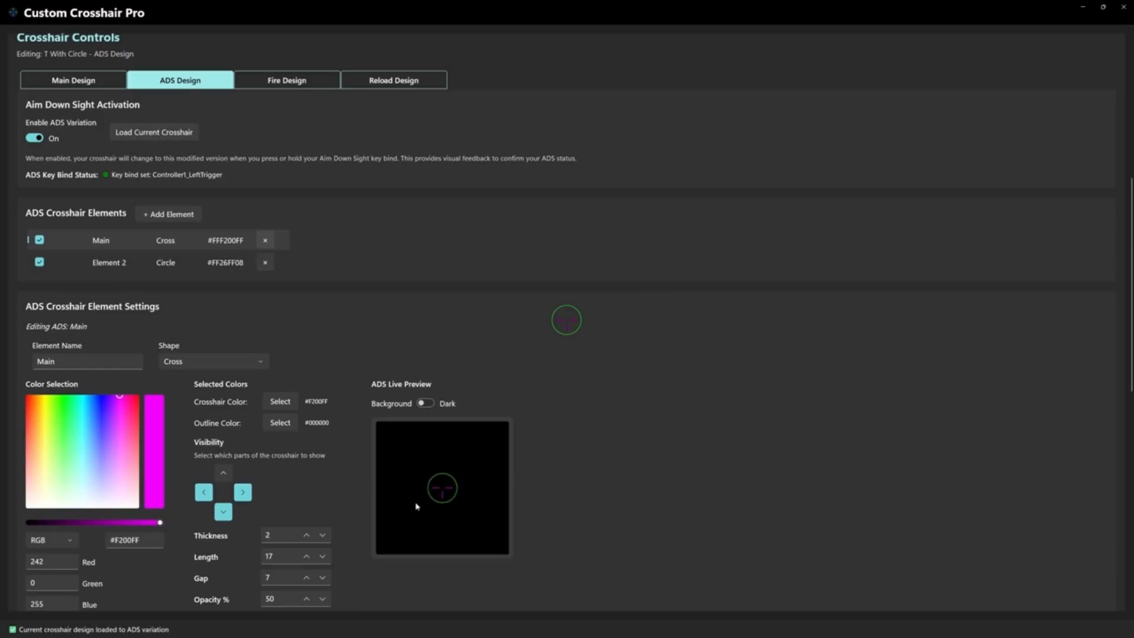
scroll(577, 480, "down", 3)
scroll(577, 481, "up", 5)
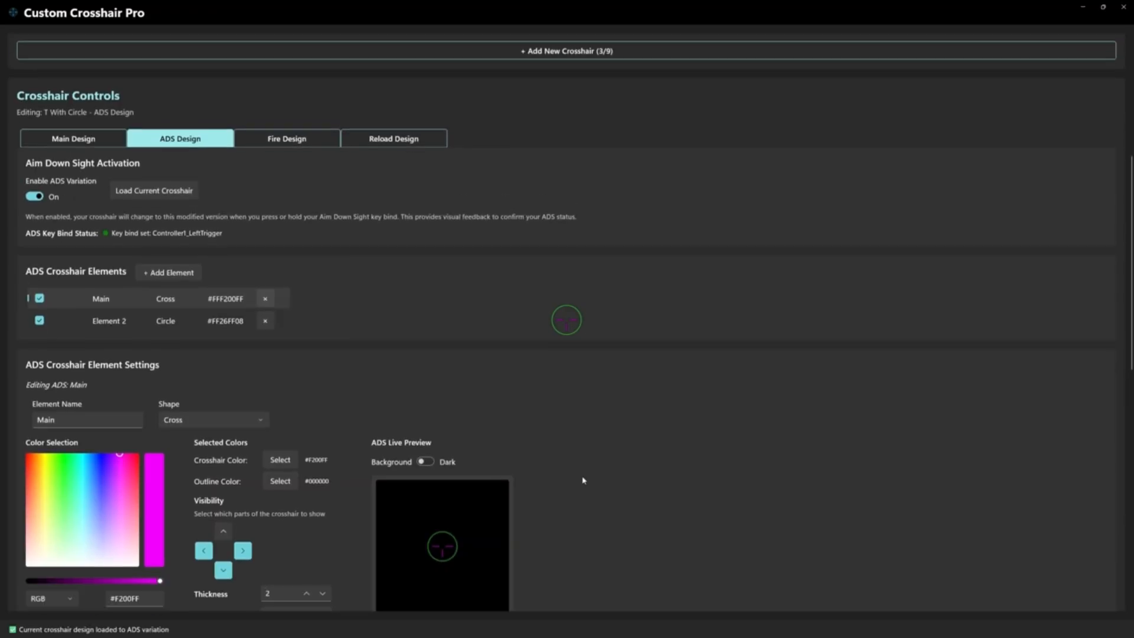
scroll(583, 481, "down", 8)
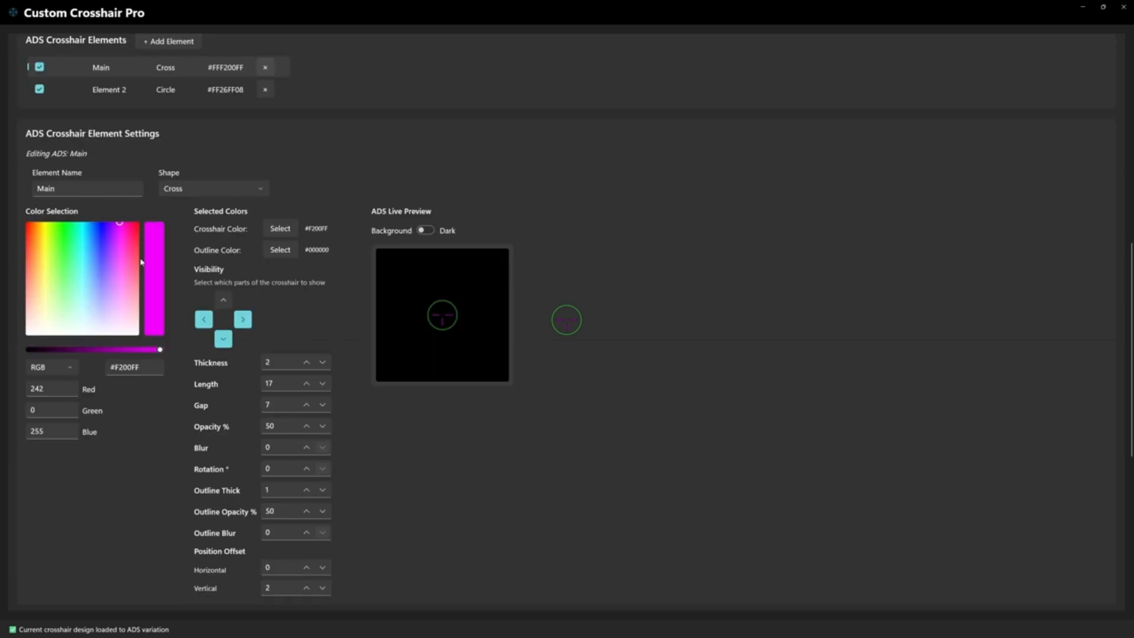
Set the ADS circle element's crosshair color to blue #240AFF and preview the design against white and dark backgrounds.
left_click(109, 89)
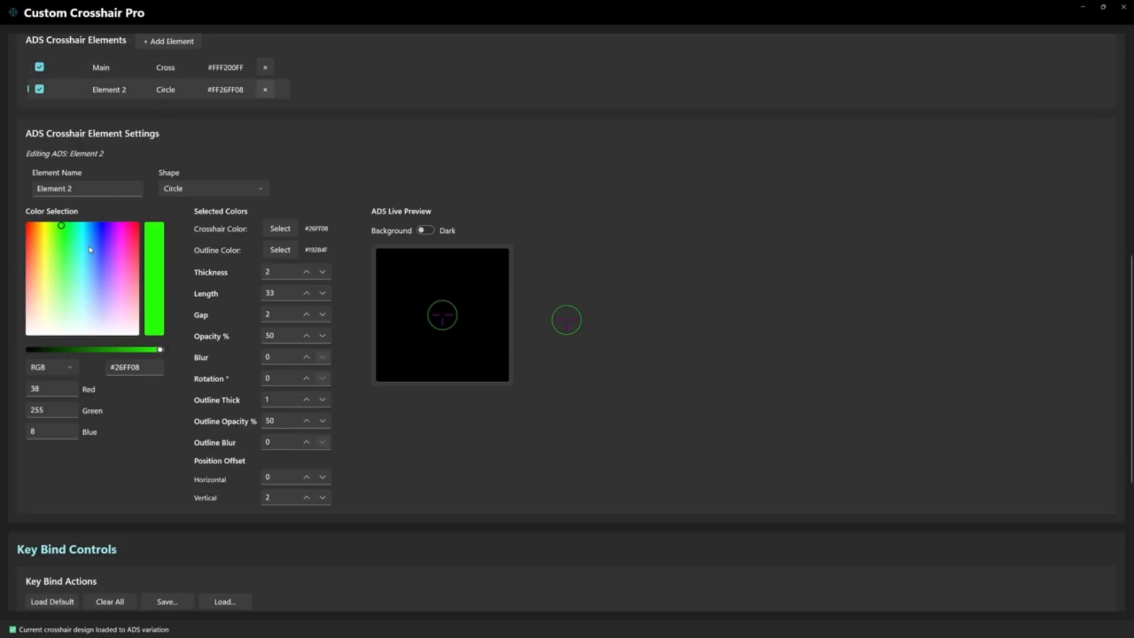
left_click(104, 227)
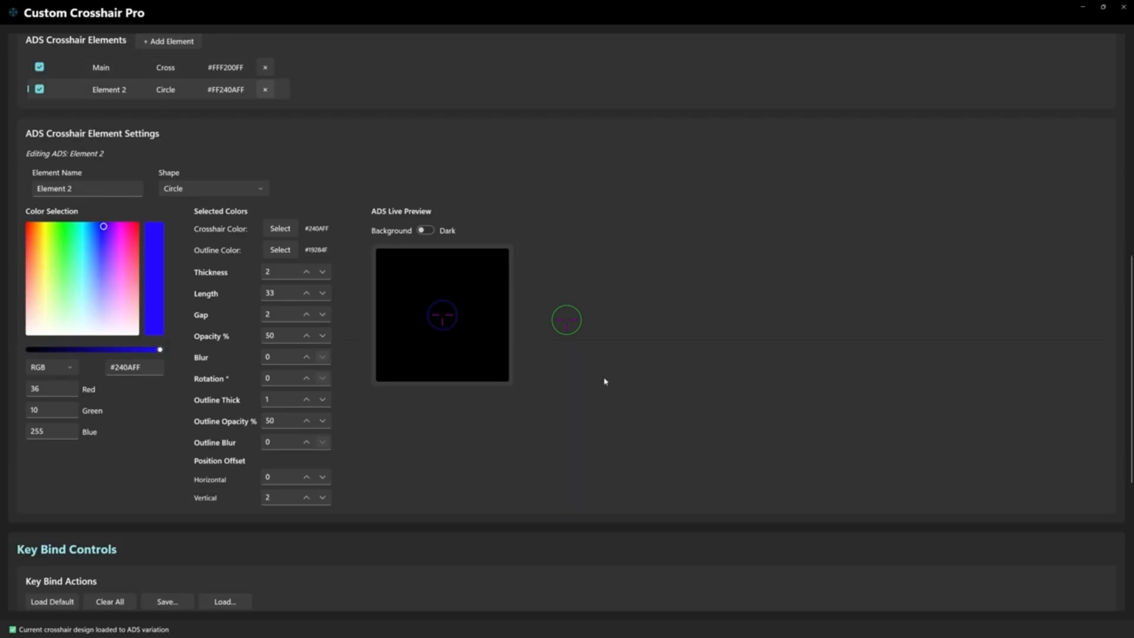
left_click(425, 230)
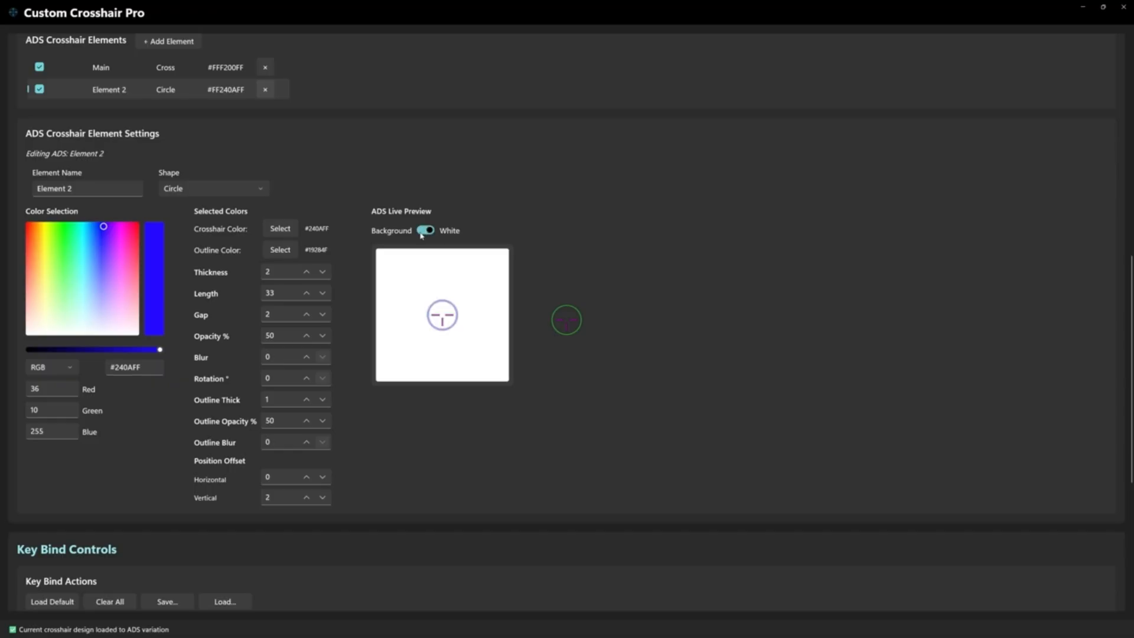
left_click(432, 231)
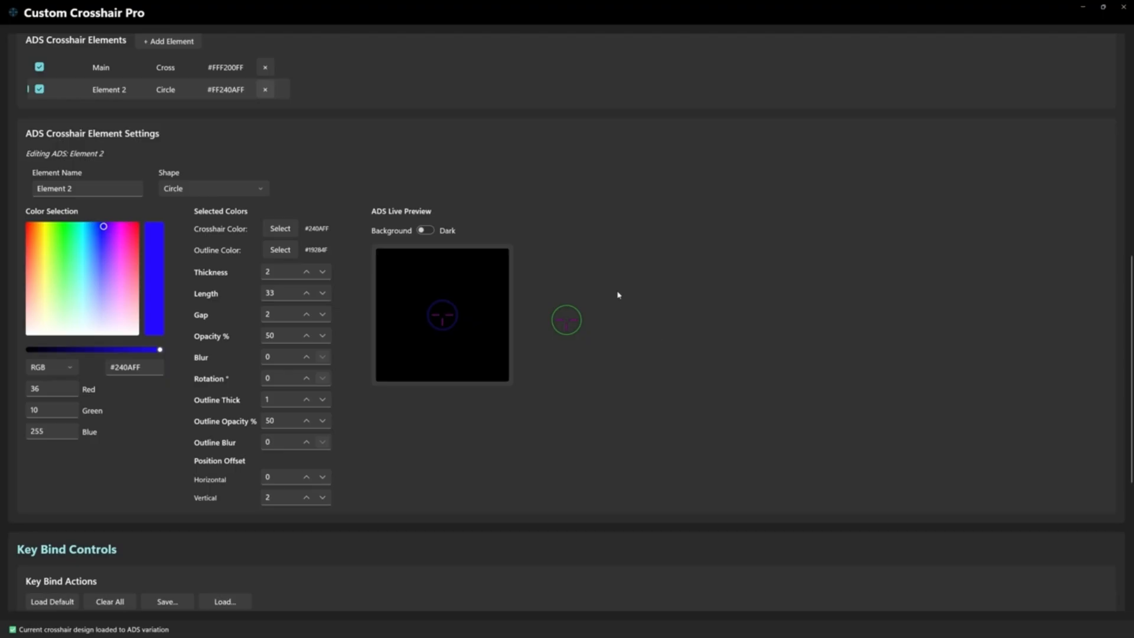
Trigger aim down sight to test the ADS variation on the live crosshair overlay.
right_click(693, 325)
right_click(692, 325)
right_click(692, 325)
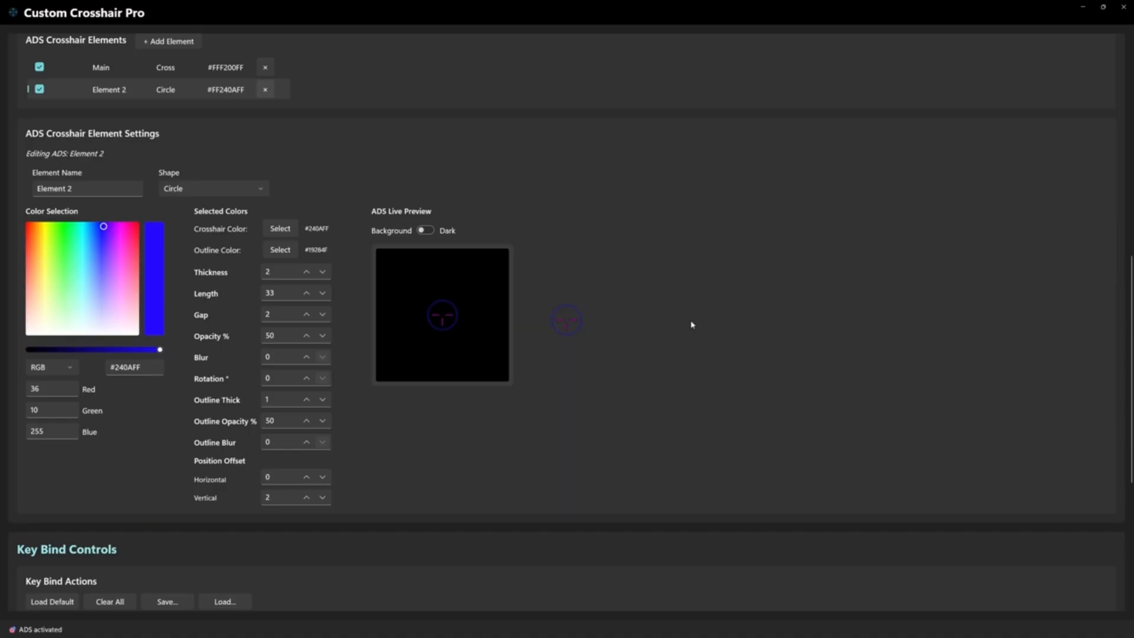
Enable the Fire variation with the current crosshair design loaded and set its circle element's crosshair color to red #FF1200.
scroll(498, 383, "up", 5)
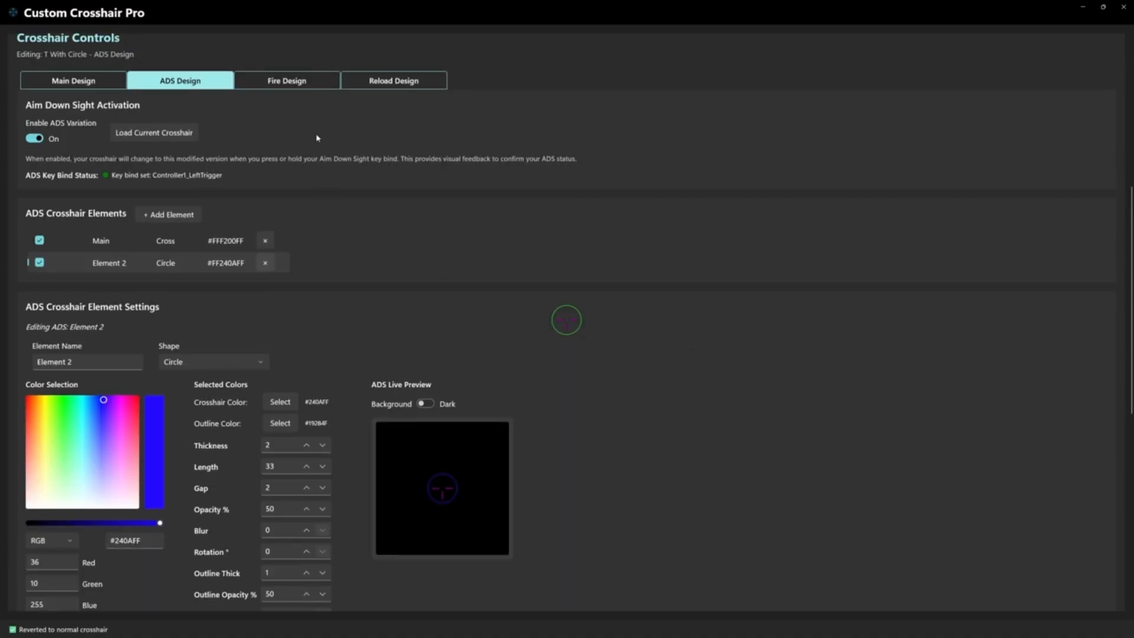
left_click(287, 80)
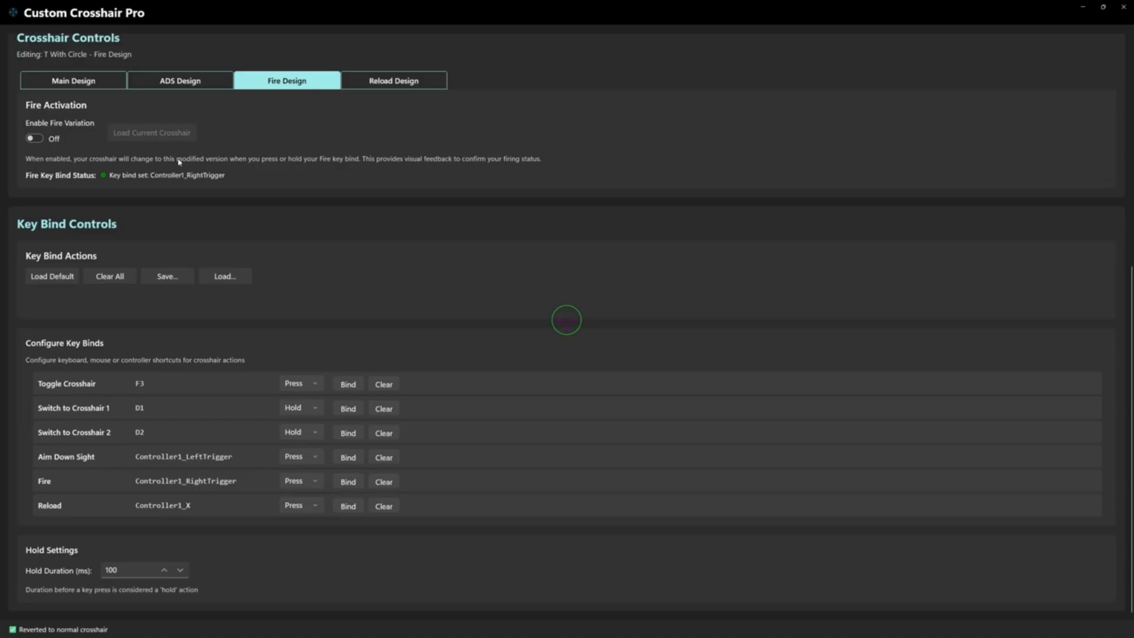
left_click(40, 140)
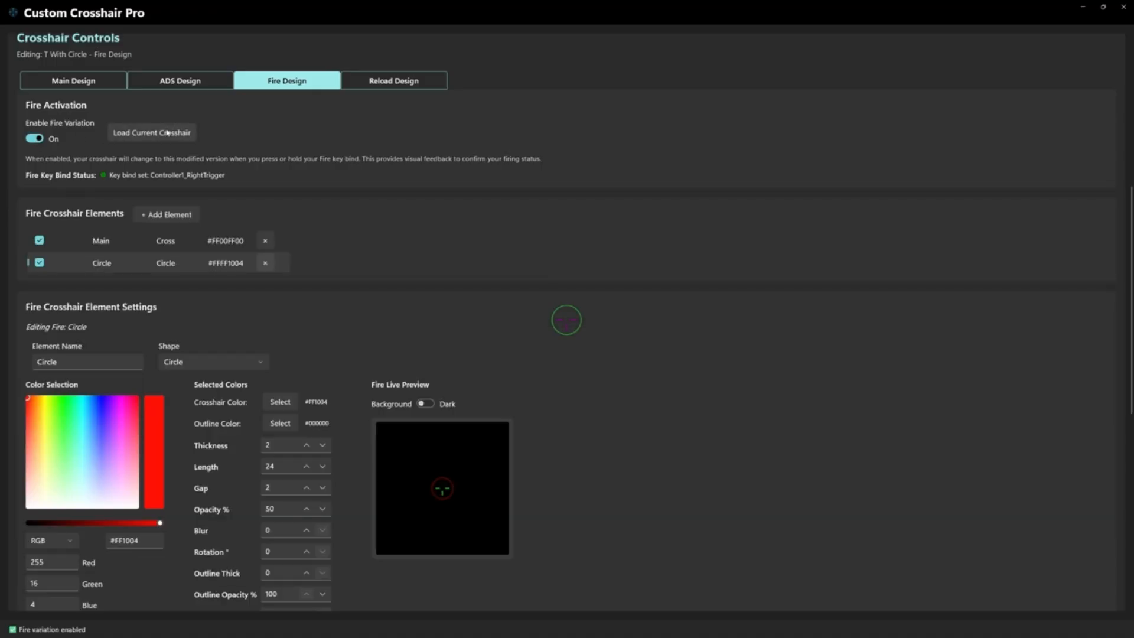
left_click(167, 133)
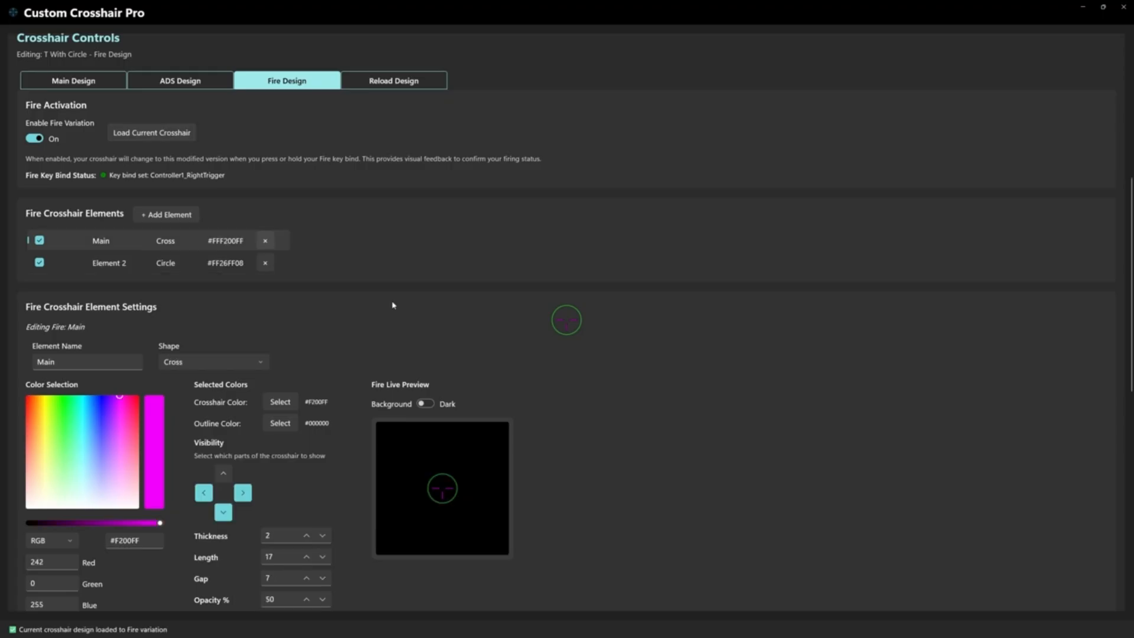
left_click(141, 267)
left_click(28, 400)
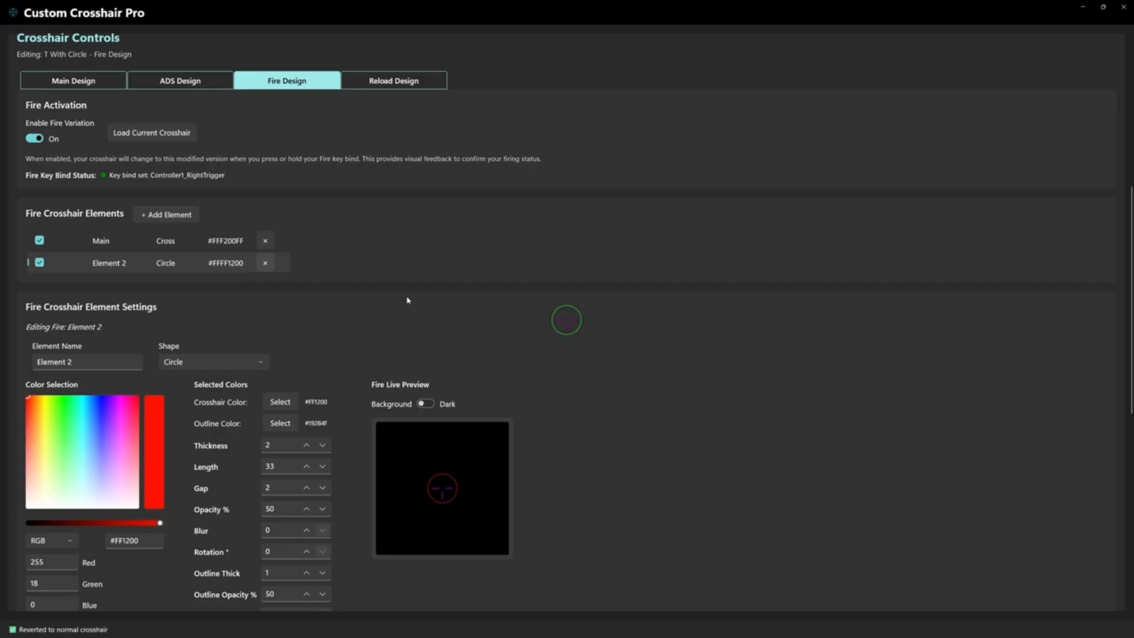
Check the activation settings of the Reload, ADS and Fire variations.
left_click(393, 83)
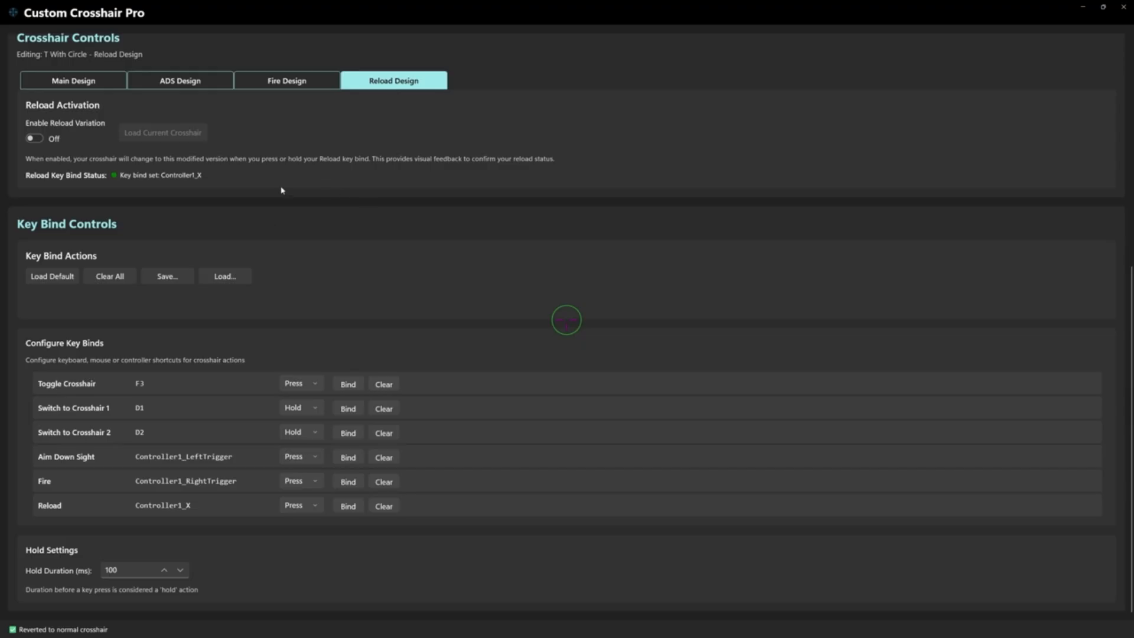
left_click(180, 82)
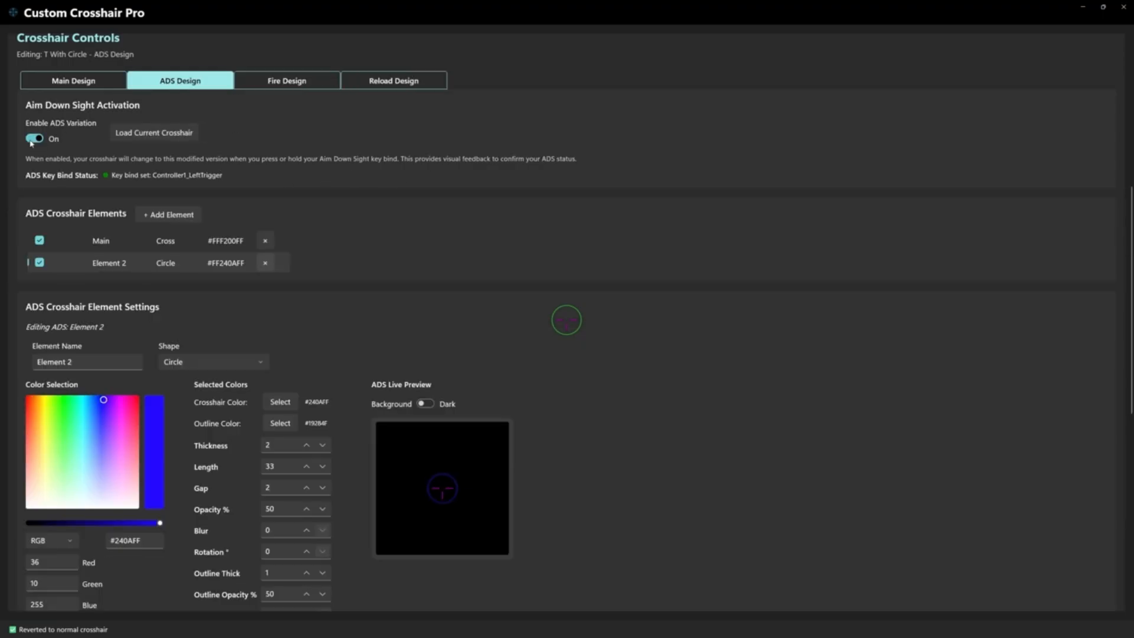
left_click(270, 86)
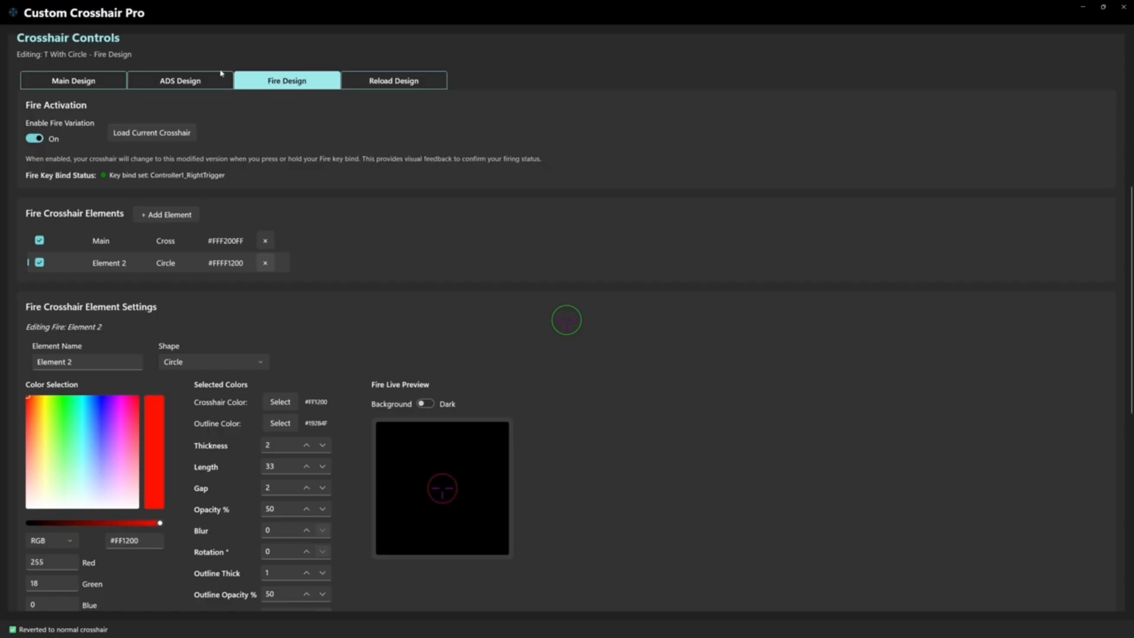
Enable the Reload variation with the current crosshair design loaded and set its circle element's crosshair color to yellow #FDFF42.
left_click(401, 85)
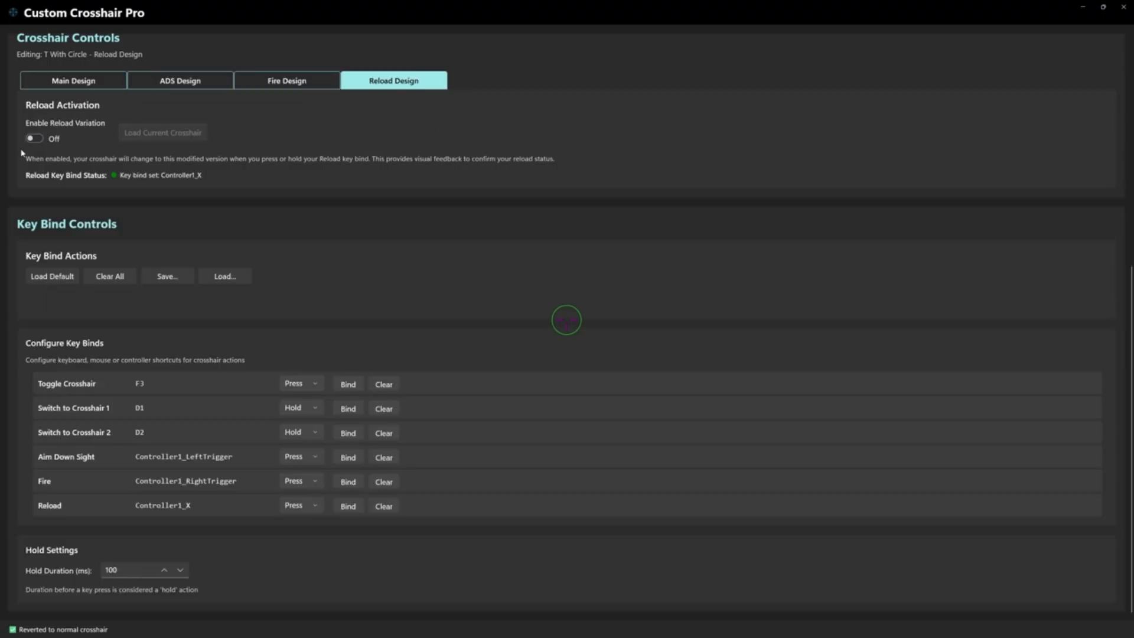
left_click(34, 139)
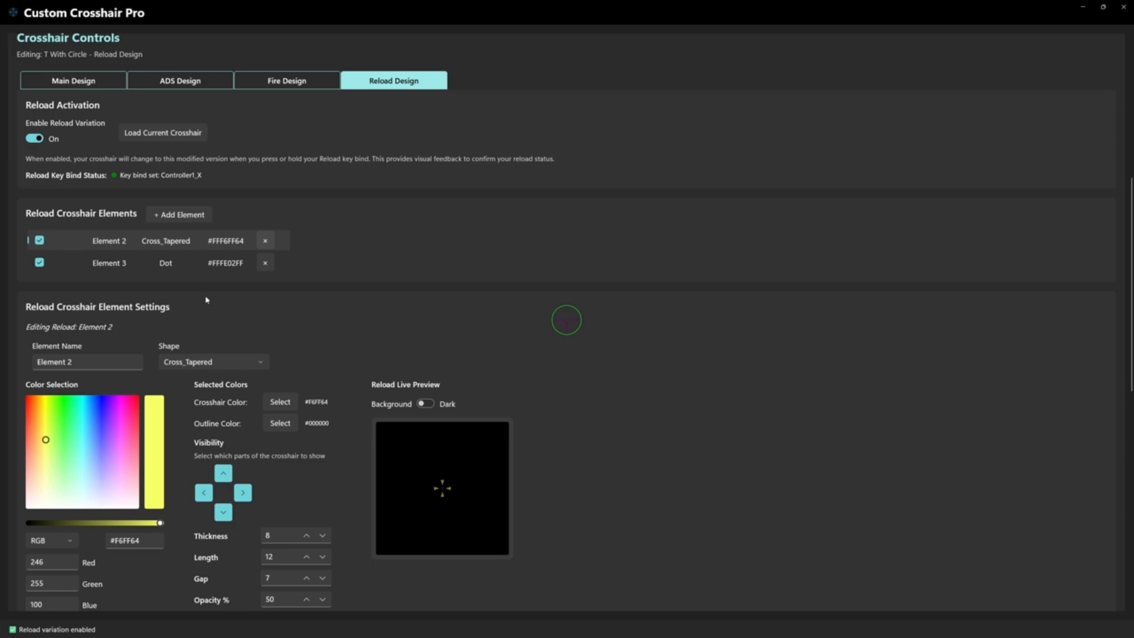
left_click(164, 136)
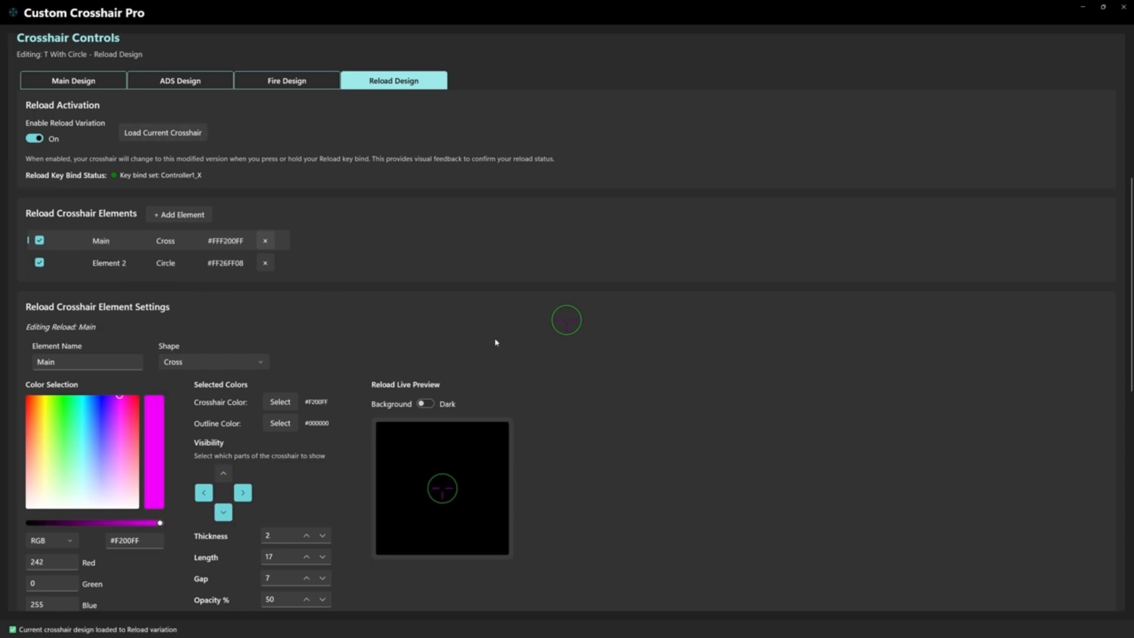
left_click(198, 267)
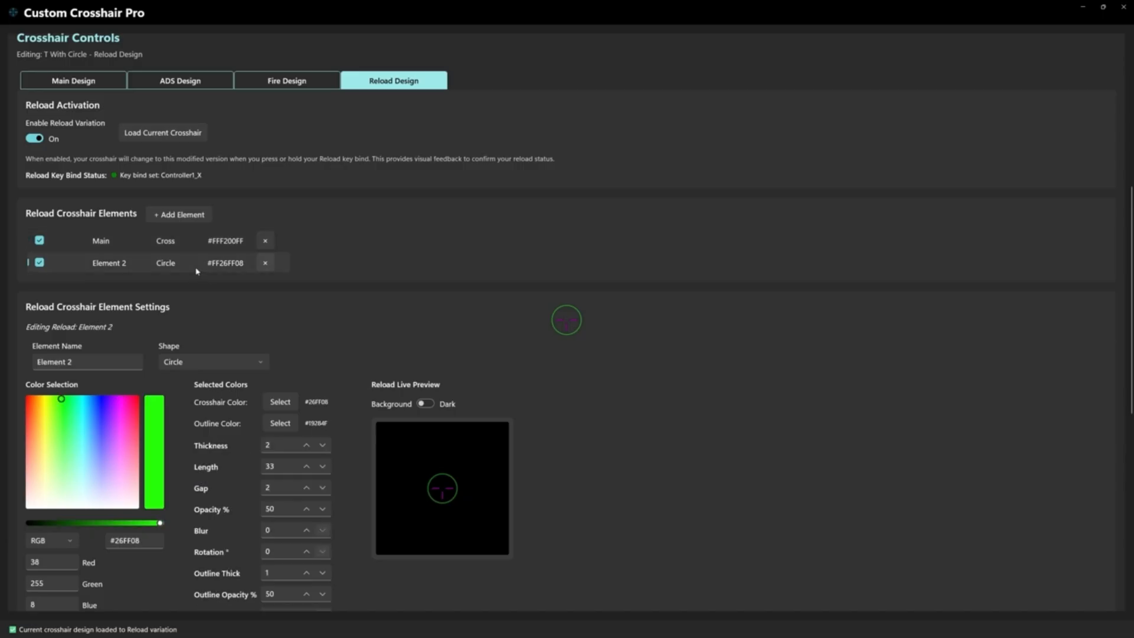
left_click(45, 425)
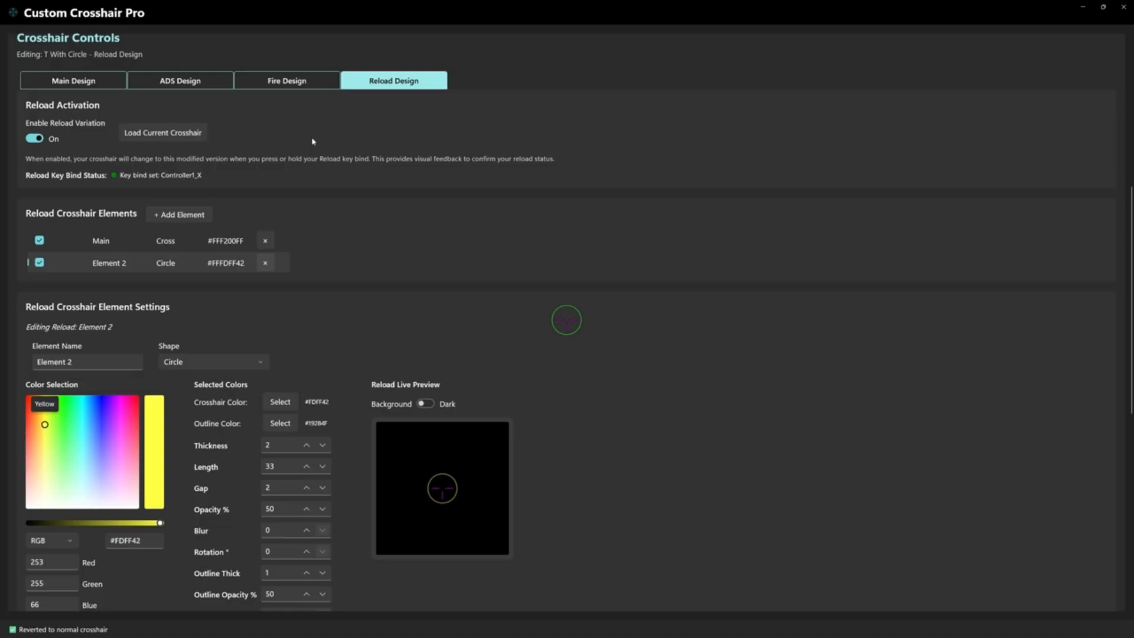
Disable the ADS and Fire variations of the T With Circle crosshair.
left_click(181, 80)
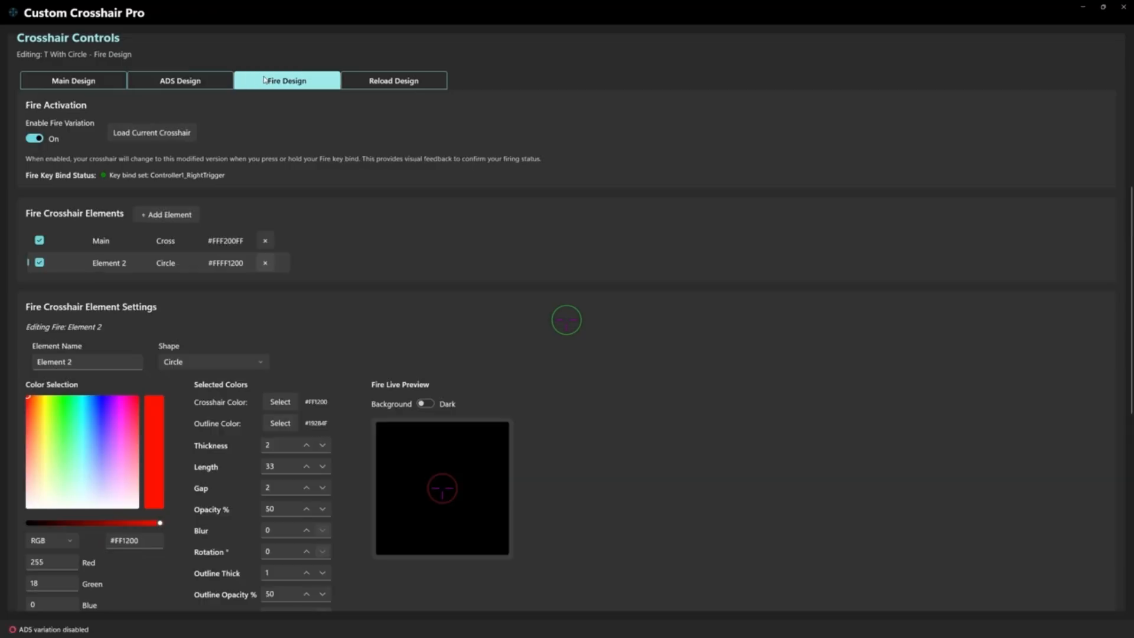
left_click(35, 139)
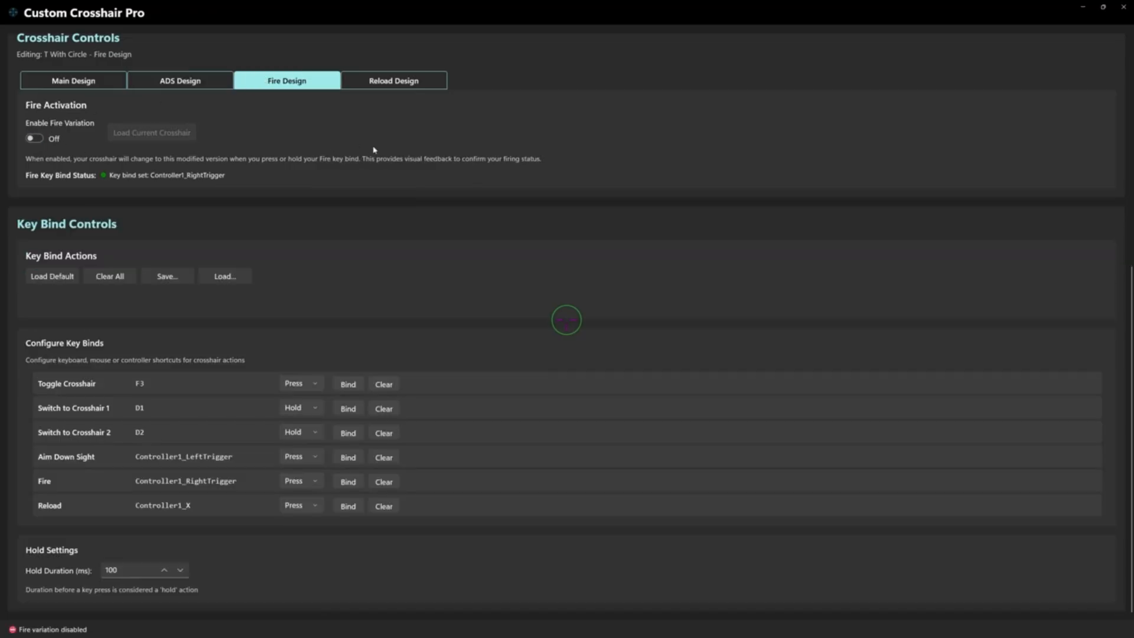